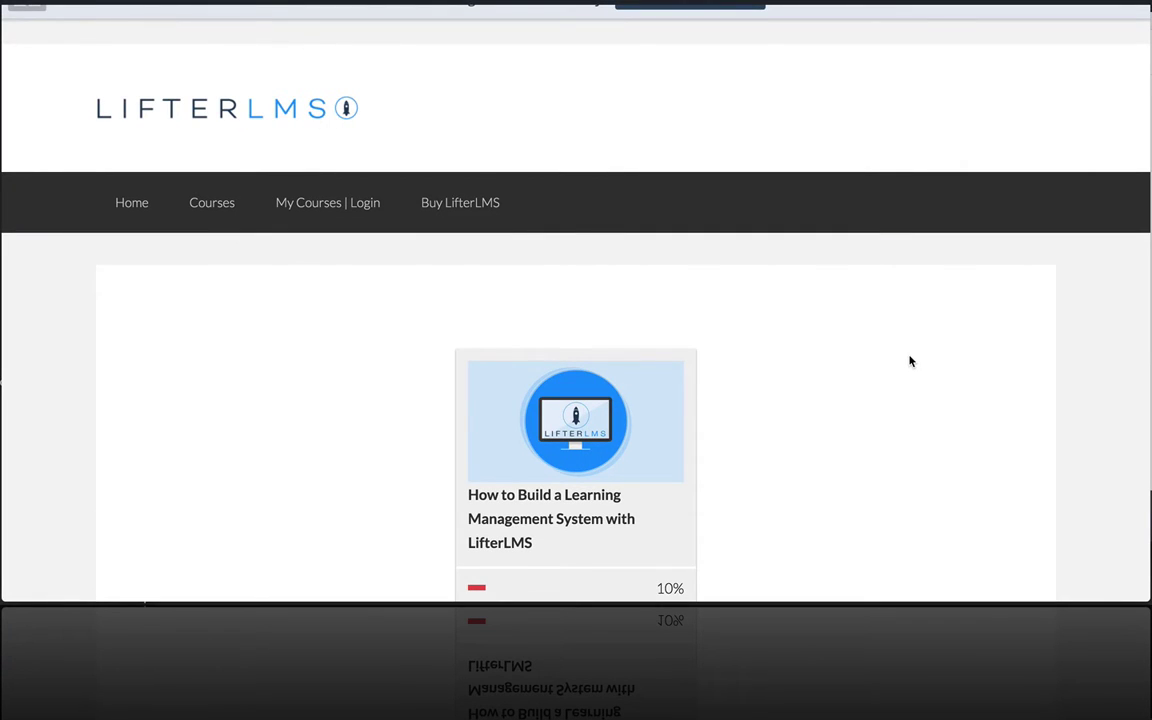
# Open the "How to Build a Learning Management System with LifterLMS" course and look through its lesson list.
pyautogui.scroll(-3, 910, 361)
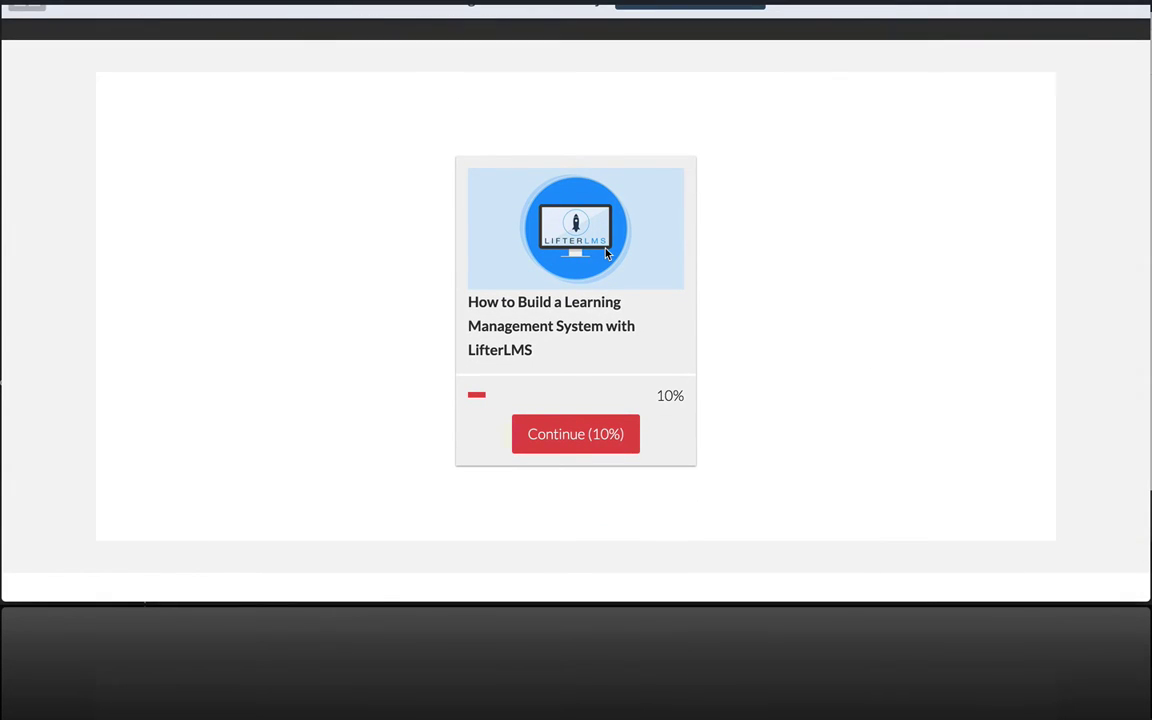
pyautogui.click(605, 253)
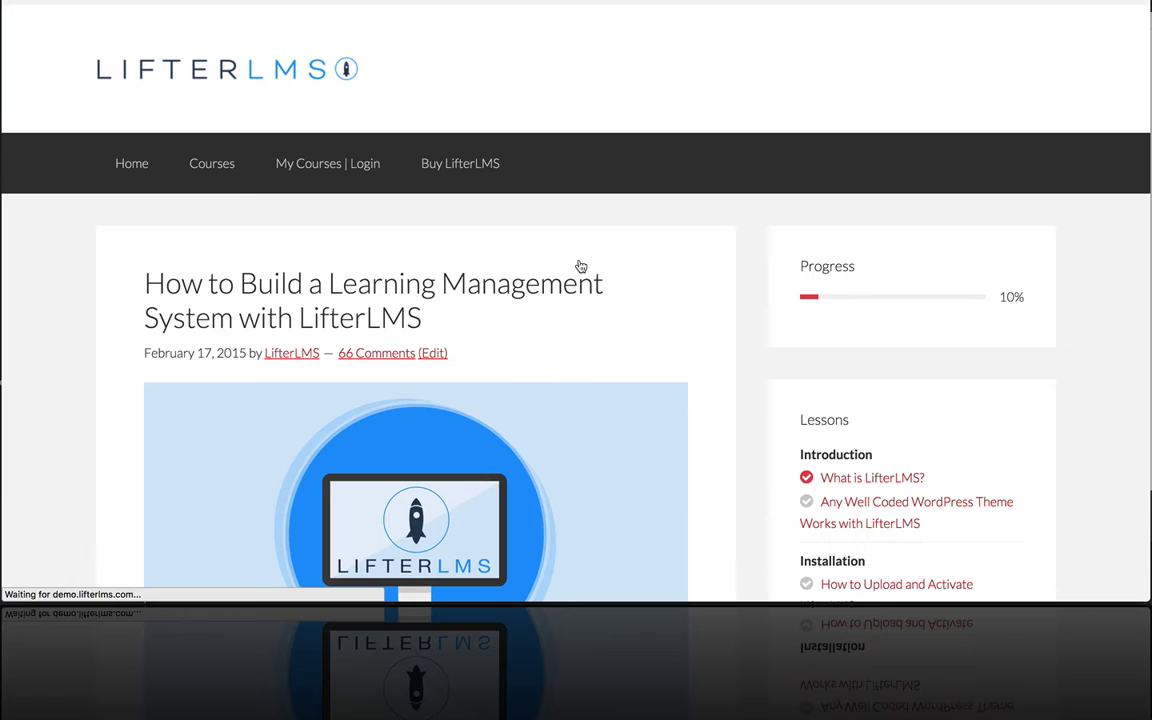
pyautogui.scroll(-10, 581, 266)
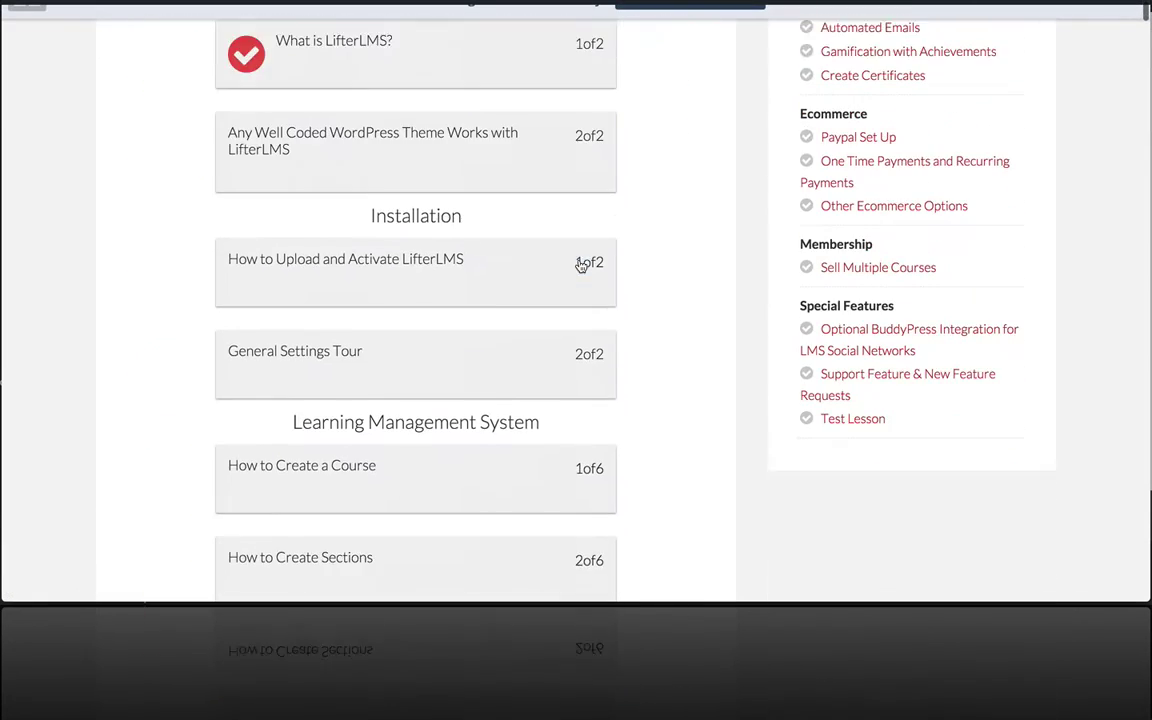
pyautogui.scroll(-2, 581, 266)
pyautogui.scroll(5, 581, 266)
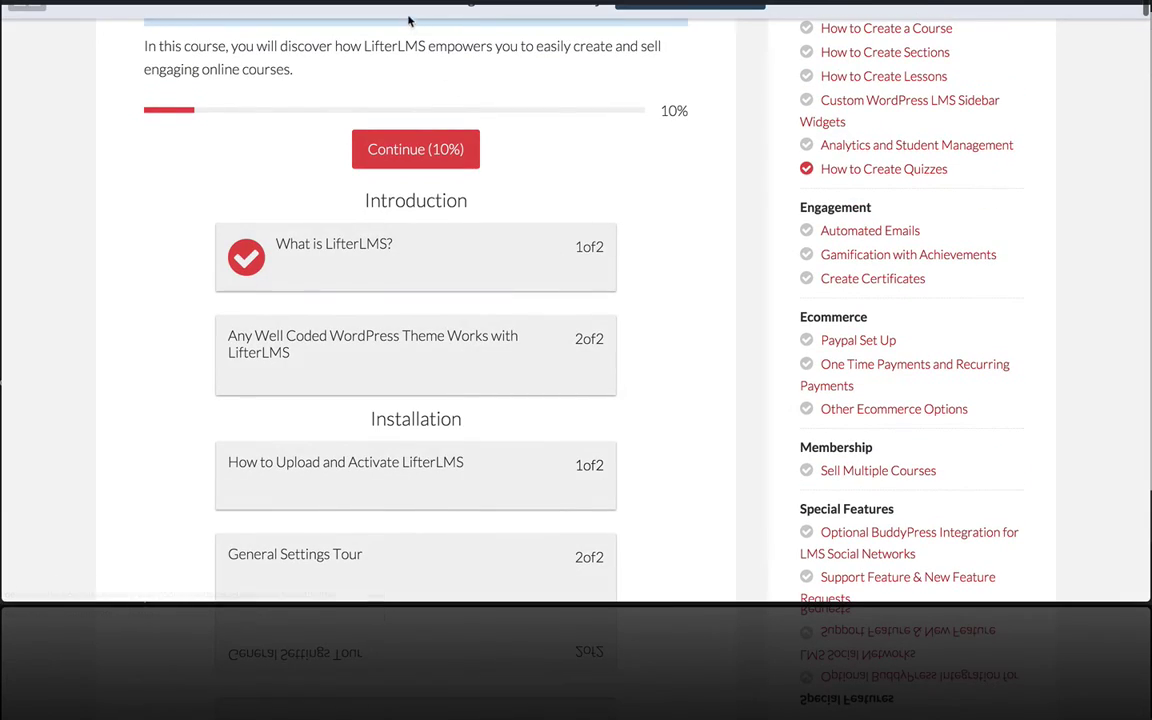
# Open the course for editing and examine its section and lesson outline, including the quiz indicator on "How to Create Quizzes".
pyautogui.click(398, 3)
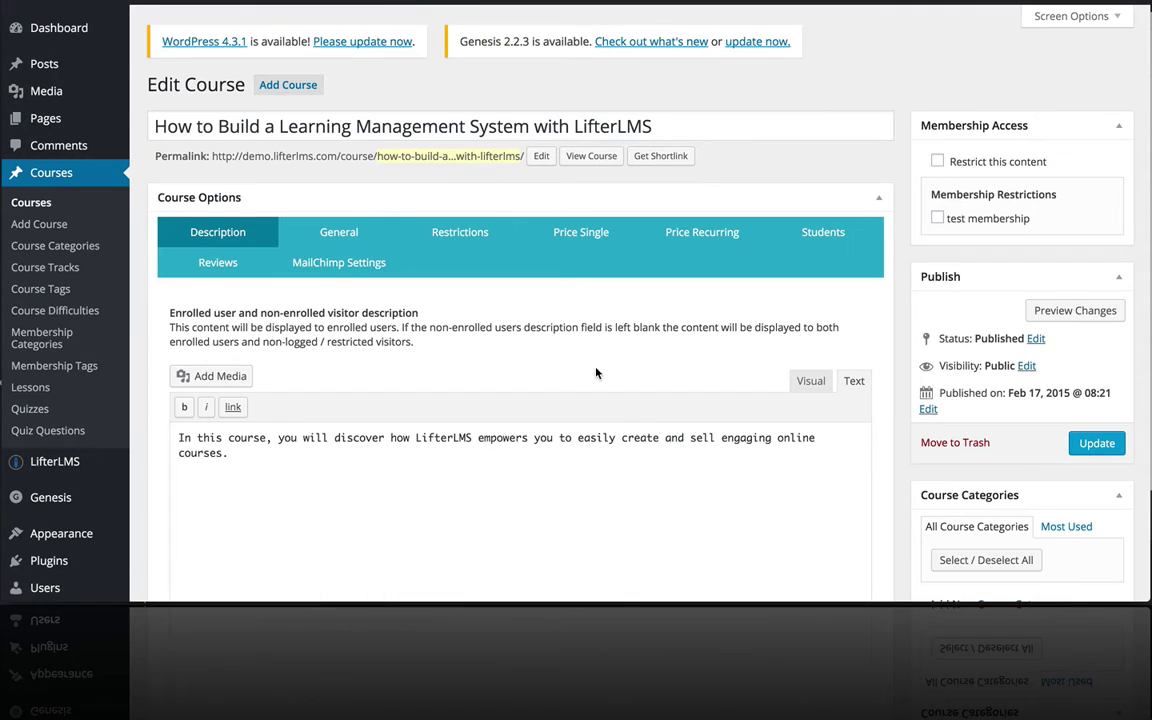
pyautogui.scroll(-8, 596, 373)
pyautogui.scroll(-7, 596, 373)
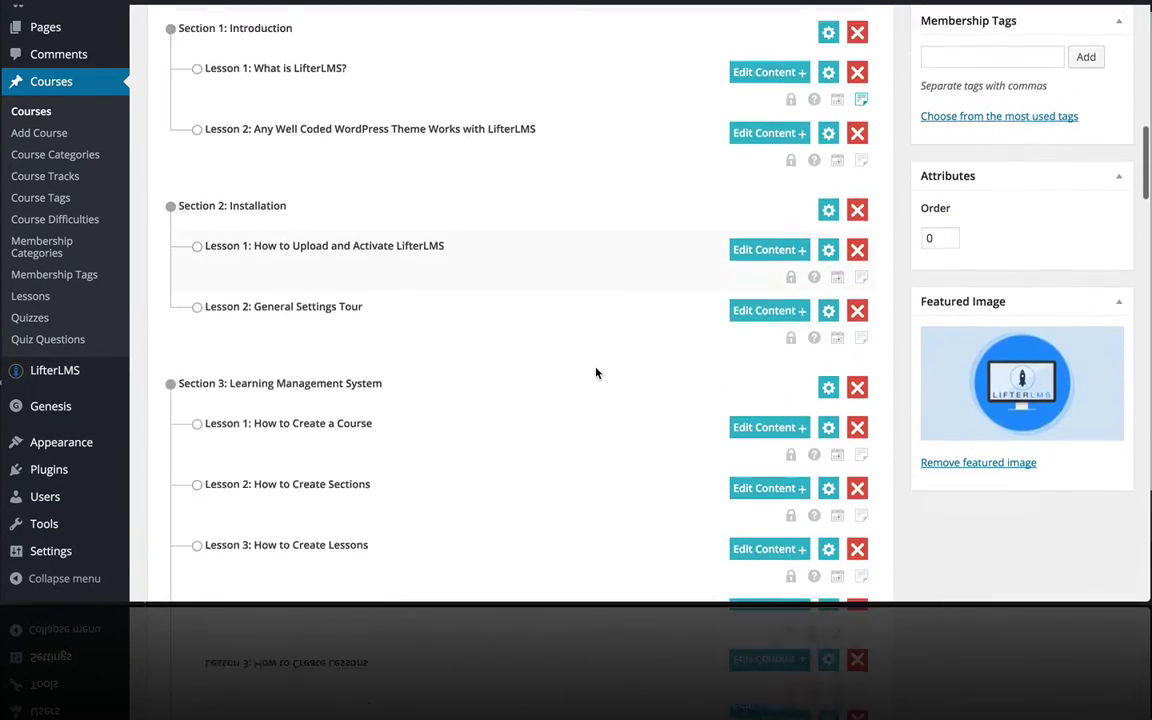
pyautogui.moveTo(813, 476)
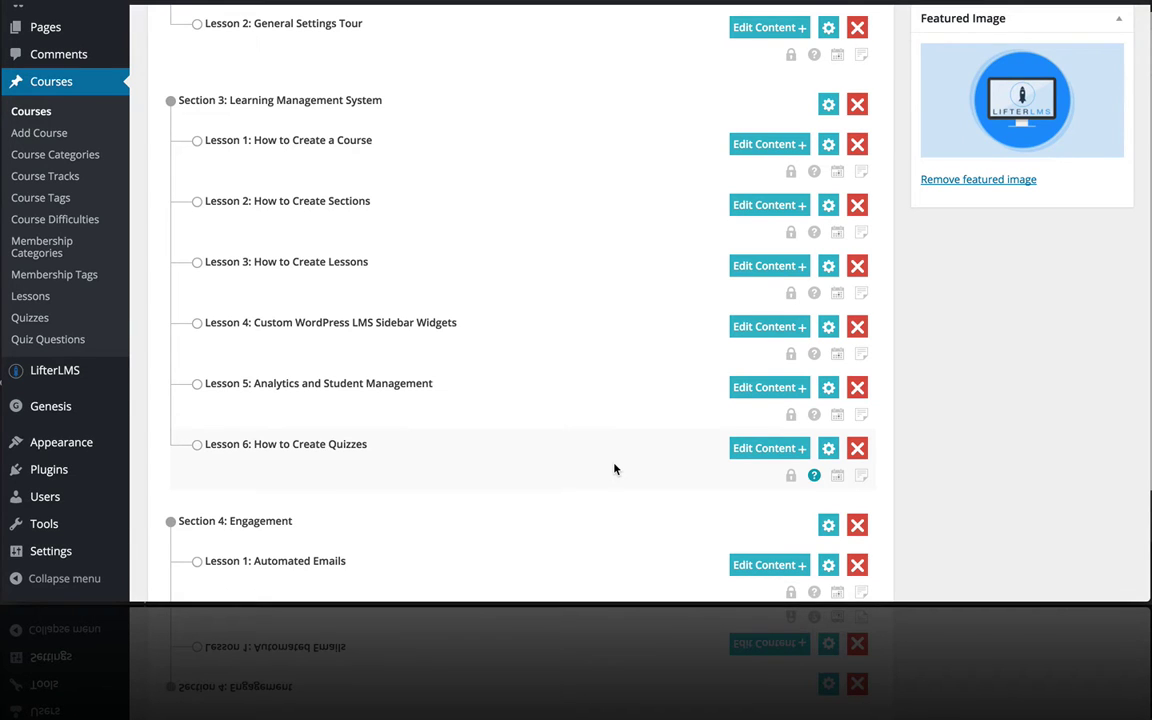
pyautogui.moveTo(64, 381)
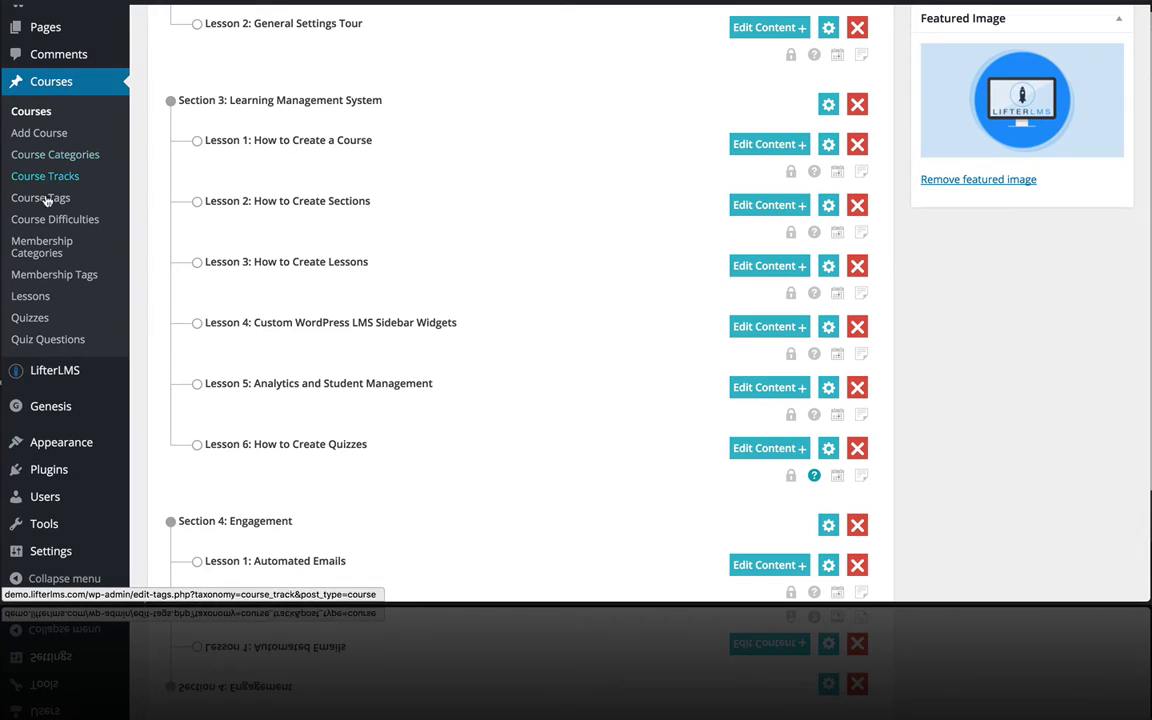
# Open "The Lifter LMS Demo Sample Quiz" for editing from the quiz list and examine its quiz settings.
pyautogui.click(38, 320)
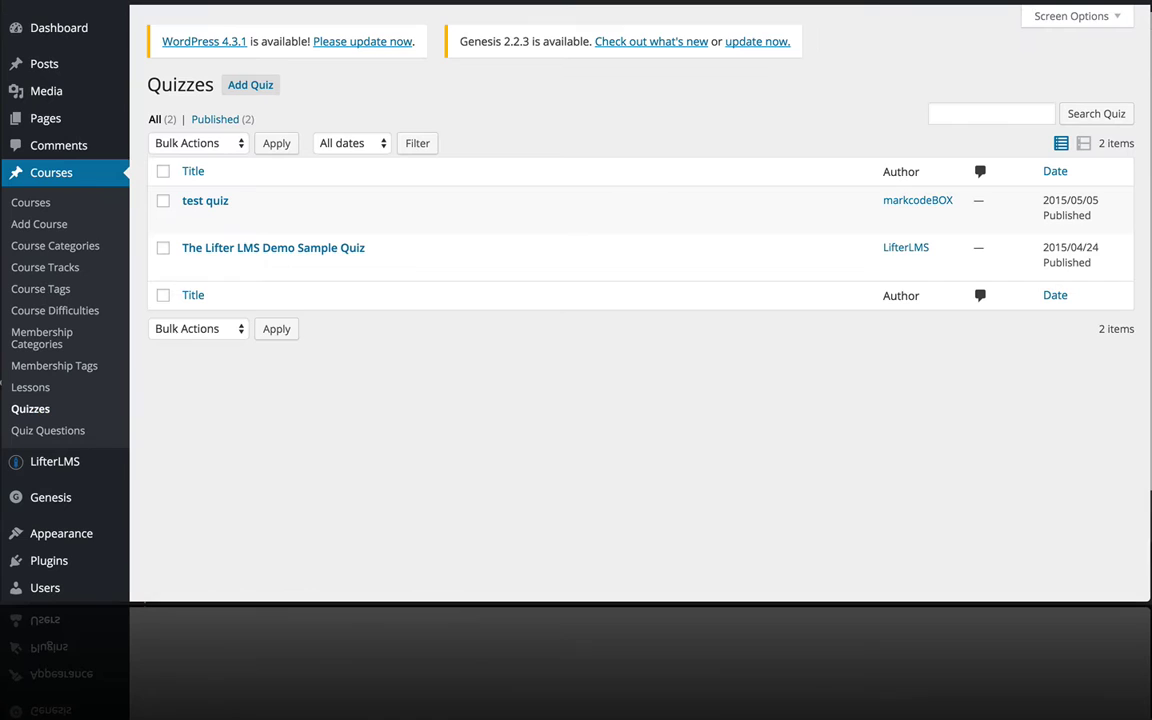
pyautogui.click(291, 250)
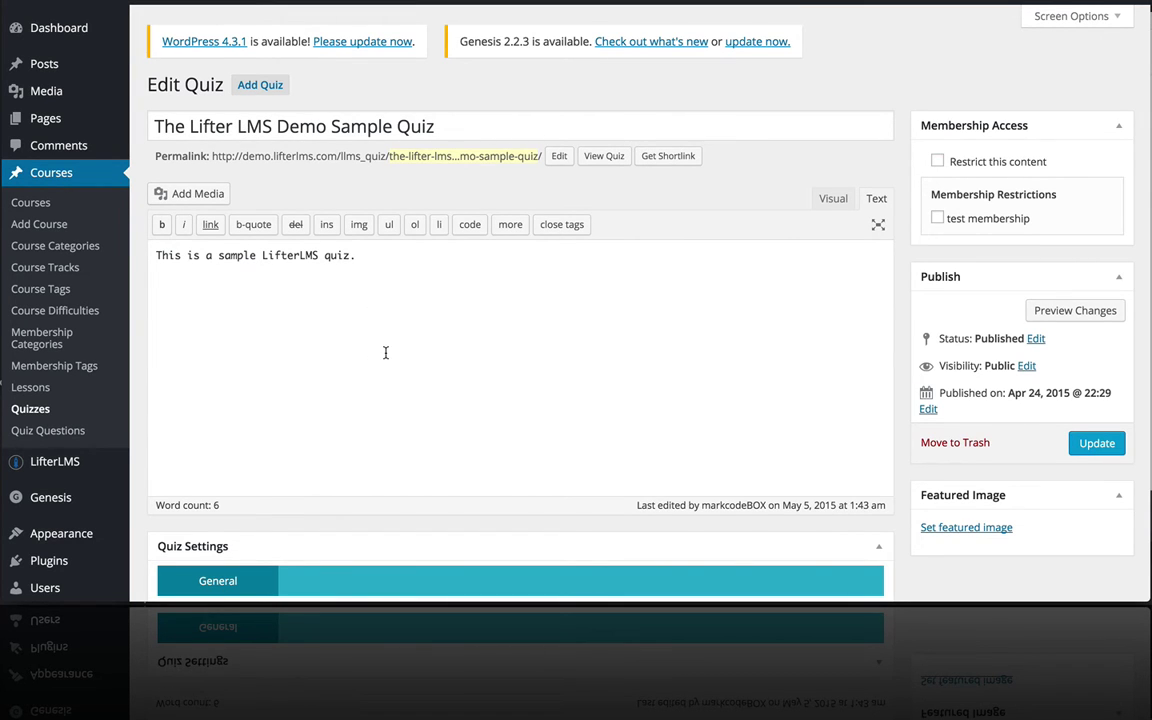
pyautogui.scroll(-3, 385, 352)
pyautogui.scroll(-6, 385, 352)
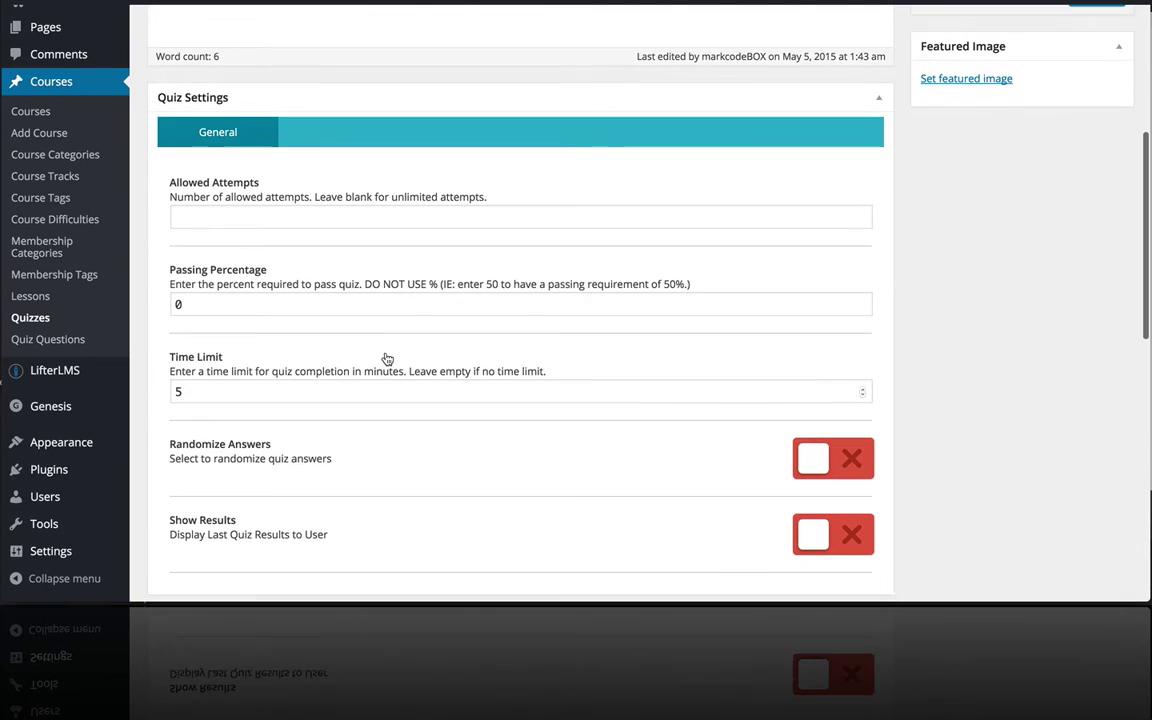
pyautogui.scroll(-1, 257, 245)
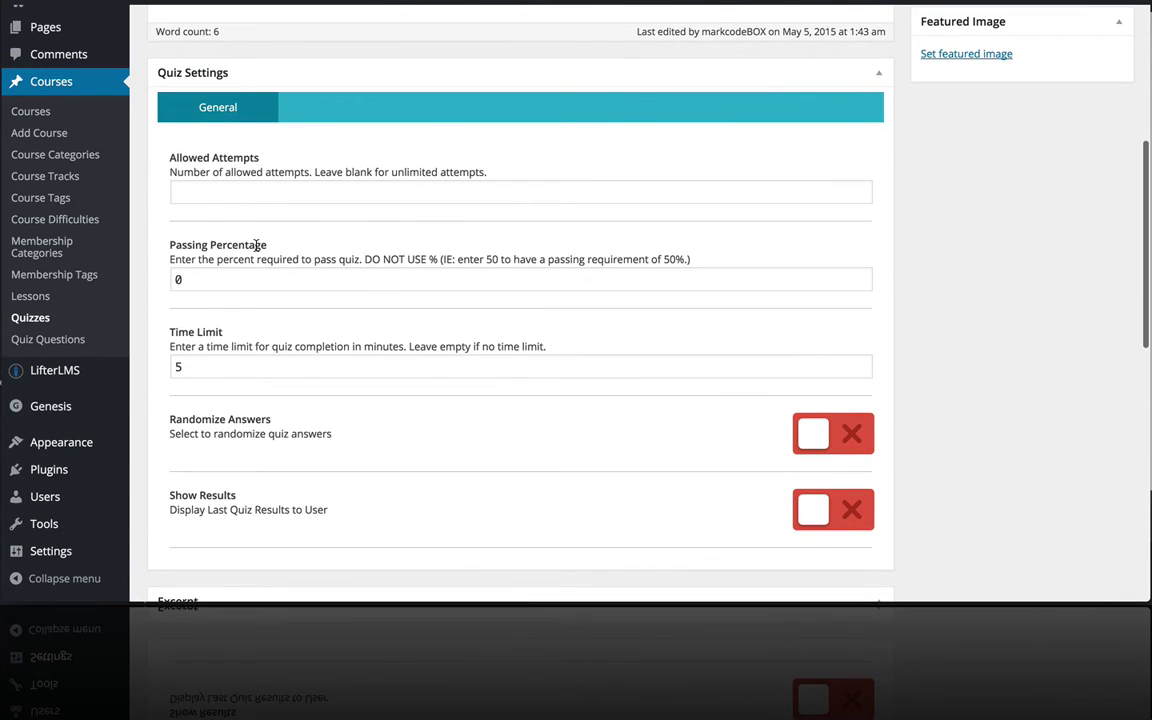
# Try out an allowed-attempts limit and passing percentages of 80 and 100 in the sample quiz's settings.
pyautogui.click(204, 195)
pyautogui.write('1')
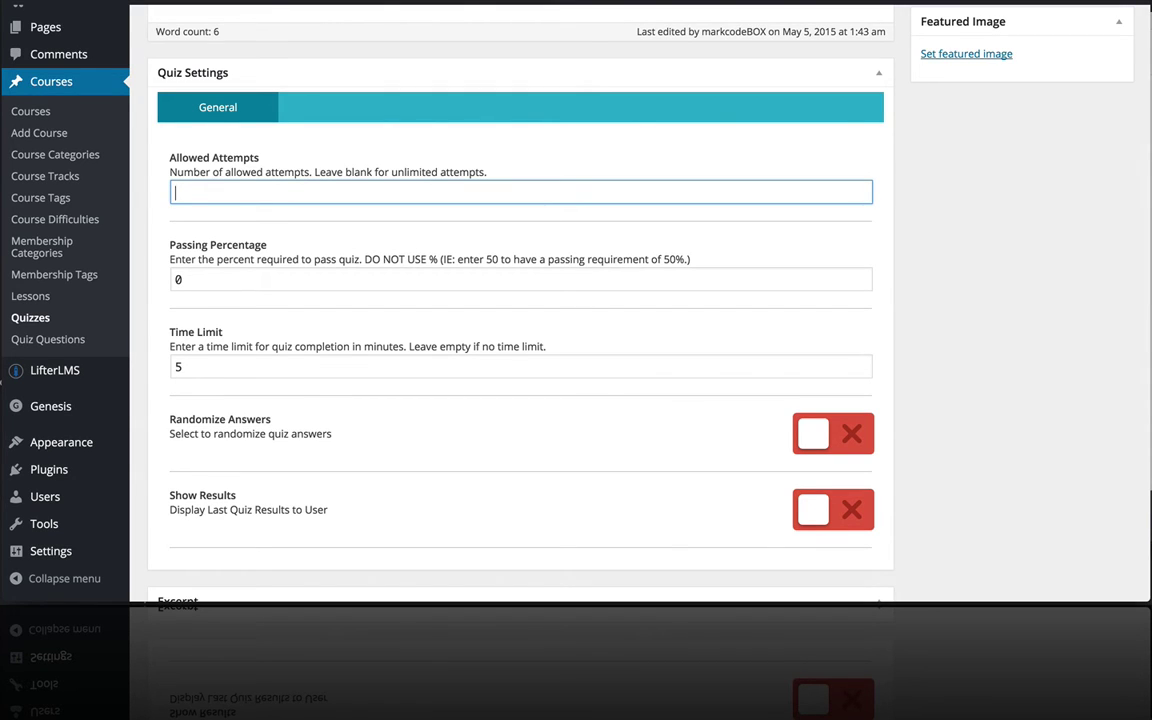
pyautogui.click(229, 273)
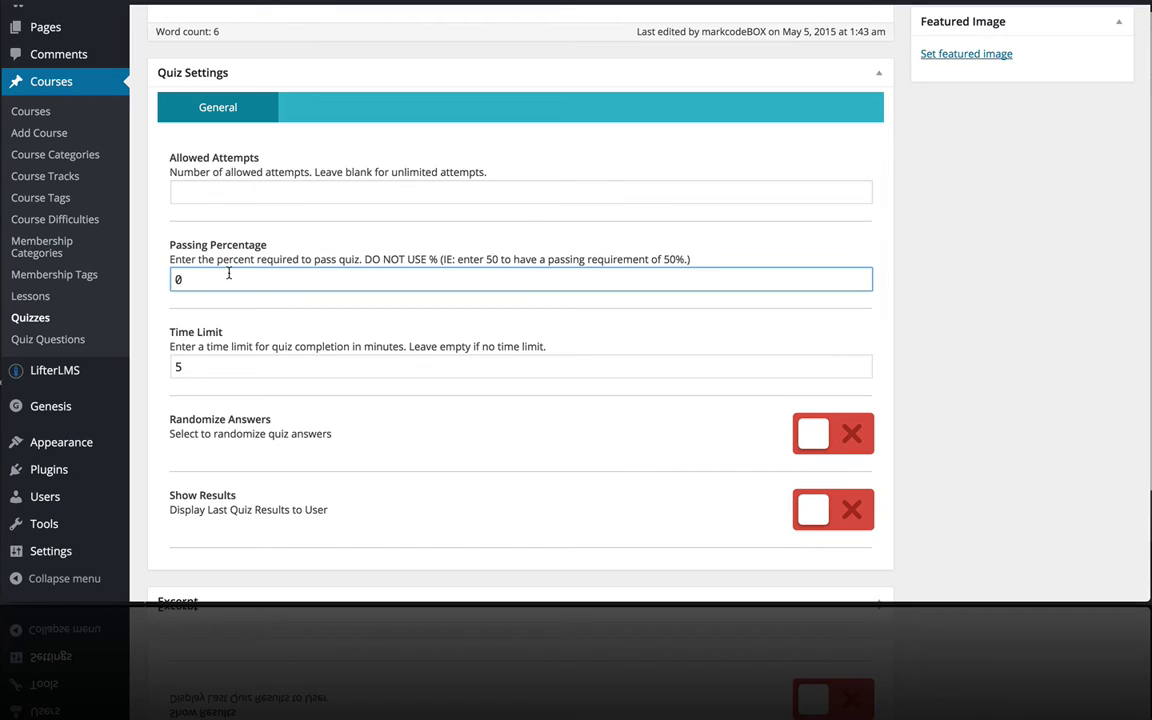
pyautogui.moveTo(203, 281); pyautogui.dragTo(146, 280)
pyautogui.write('80')
pyautogui.press('BackSpace')
pyautogui.write('100')
pyautogui.press('BackSpace')
pyautogui.press('BackSpace')
pyautogui.press('BackSpace')
pyautogui.scroll(-2, 285, 311)
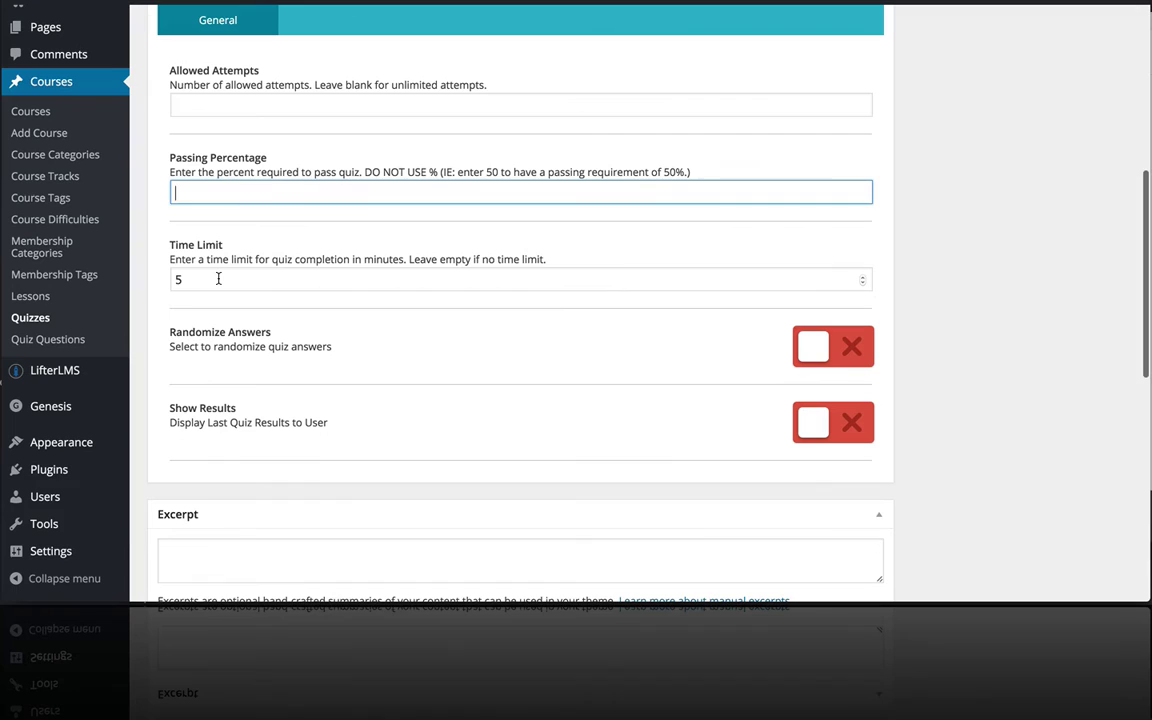
# Review the sample quiz's time limit, answer randomizing and result display settings, and return to the course outline.
pyautogui.click(218, 279)
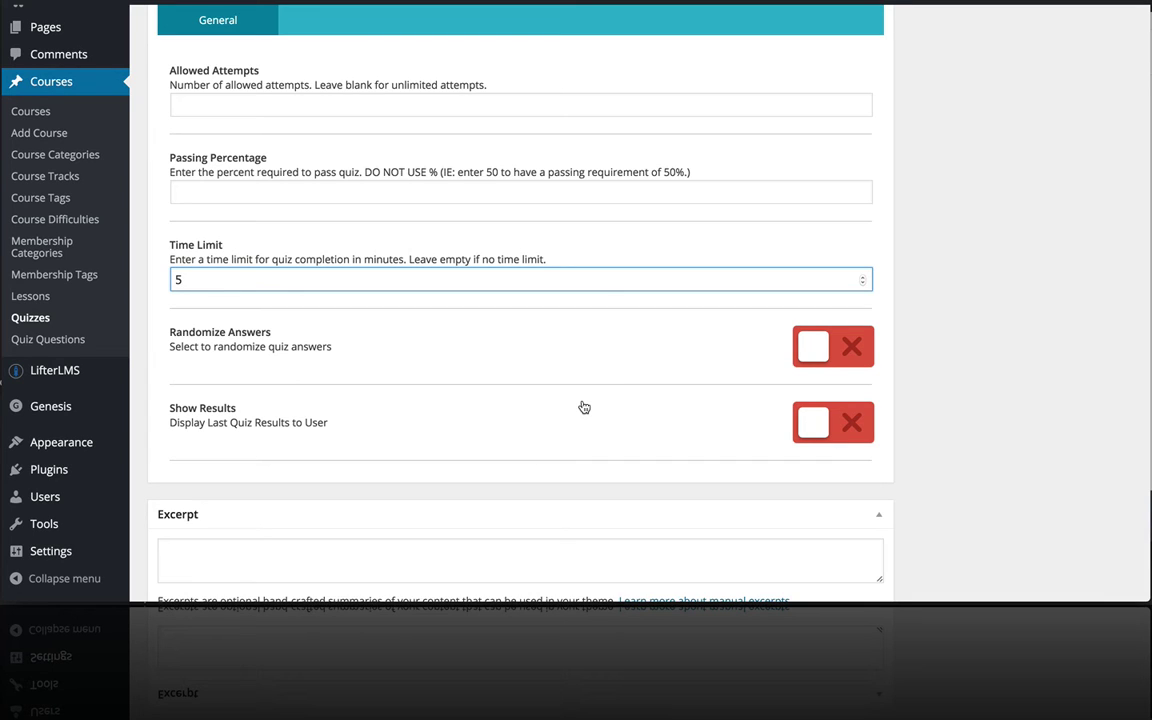
pyautogui.scroll(1, 548, 397)
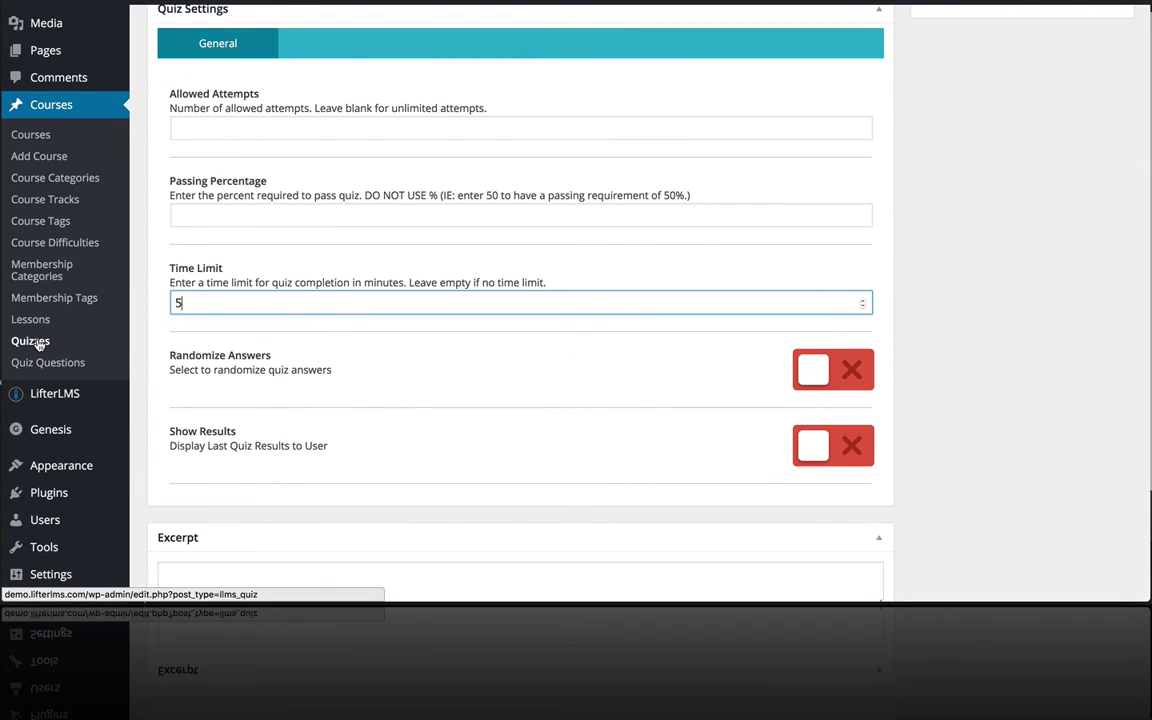
pyautogui.scroll(5, 408, 282)
pyautogui.scroll(-2, 408, 282)
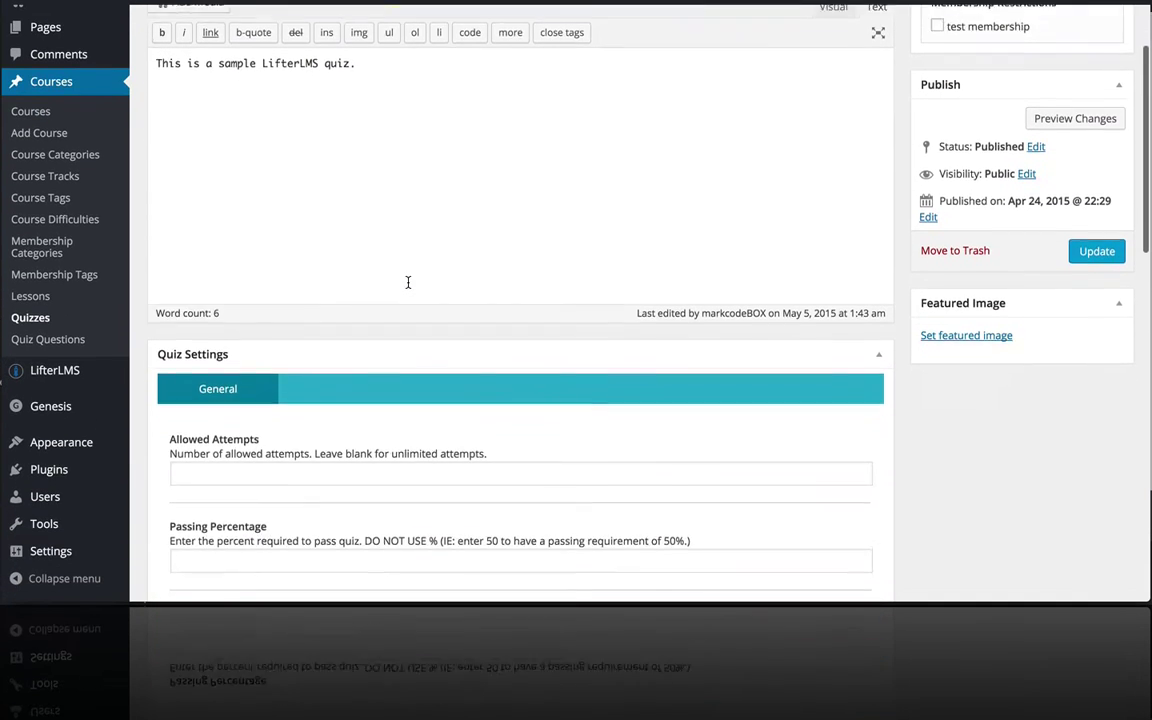
pyautogui.scroll(-1, 407, 282)
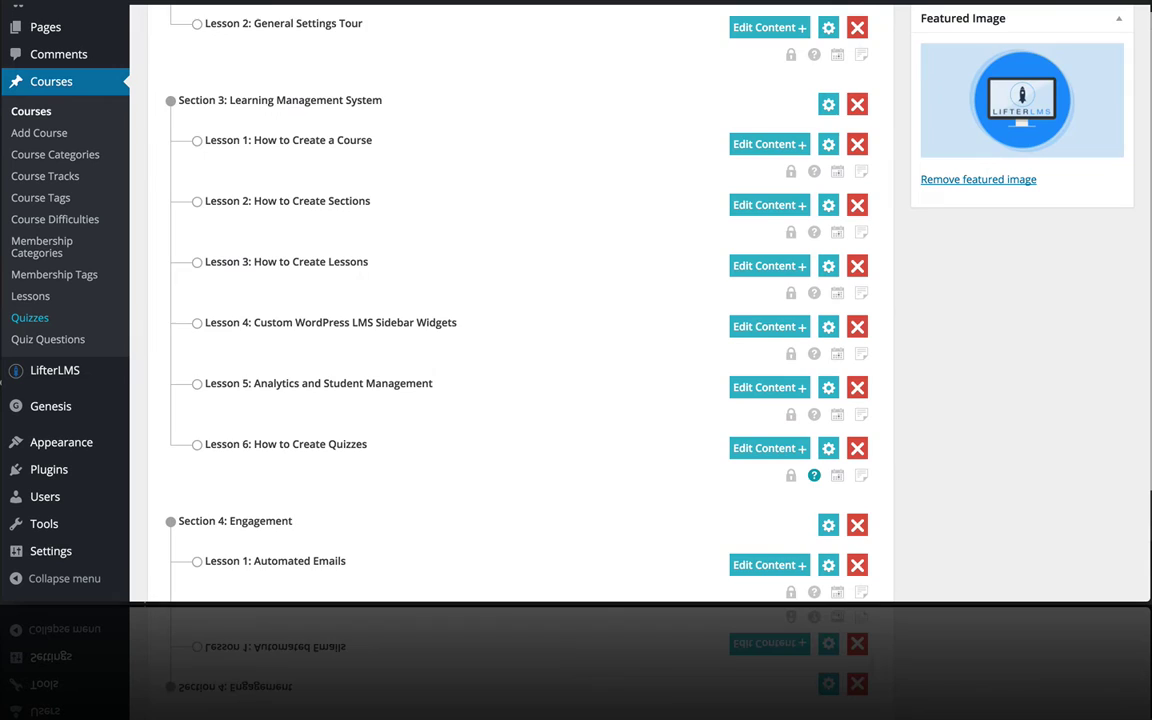
# Look over the course outline around "How to Create Quizzes" and open the list of quiz questions.
pyautogui.scroll(-2, 455, 154)
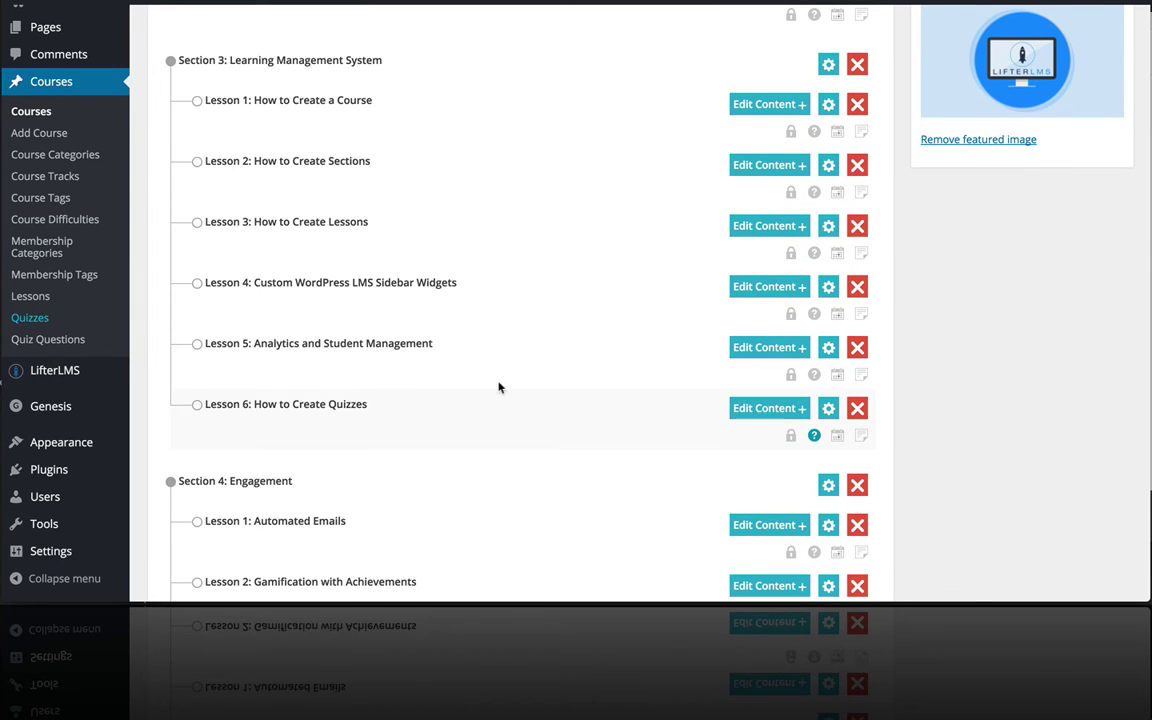
pyautogui.click(87, 338)
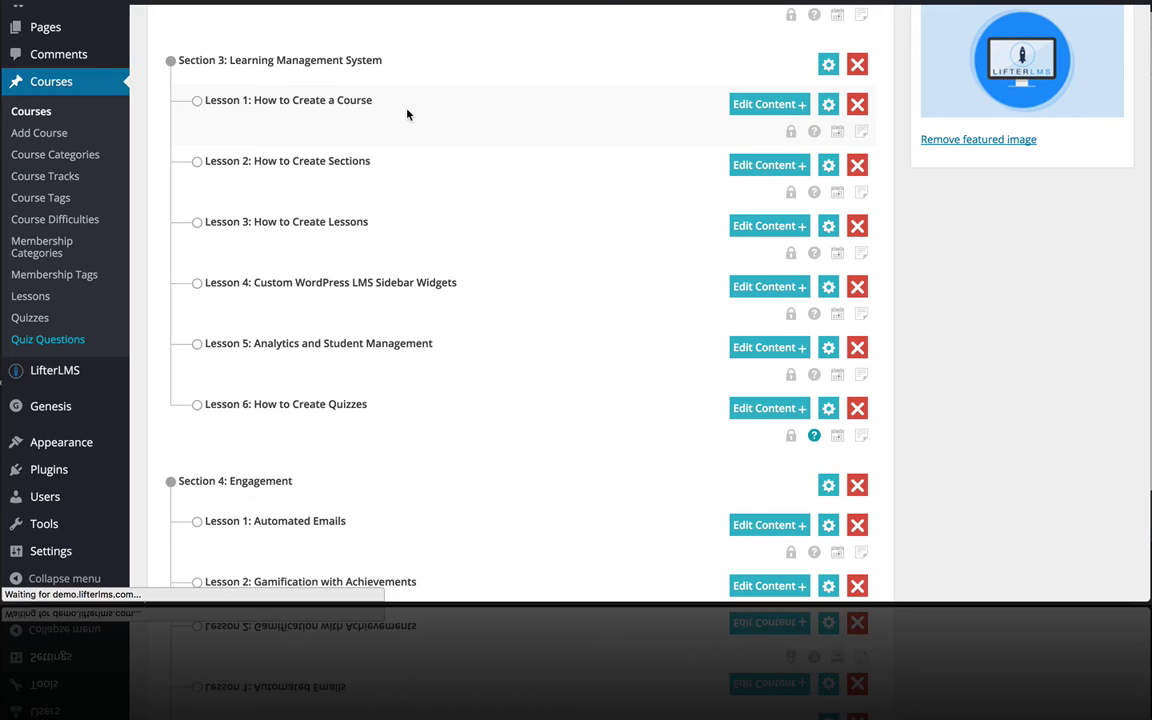
pyautogui.click(47, 339)
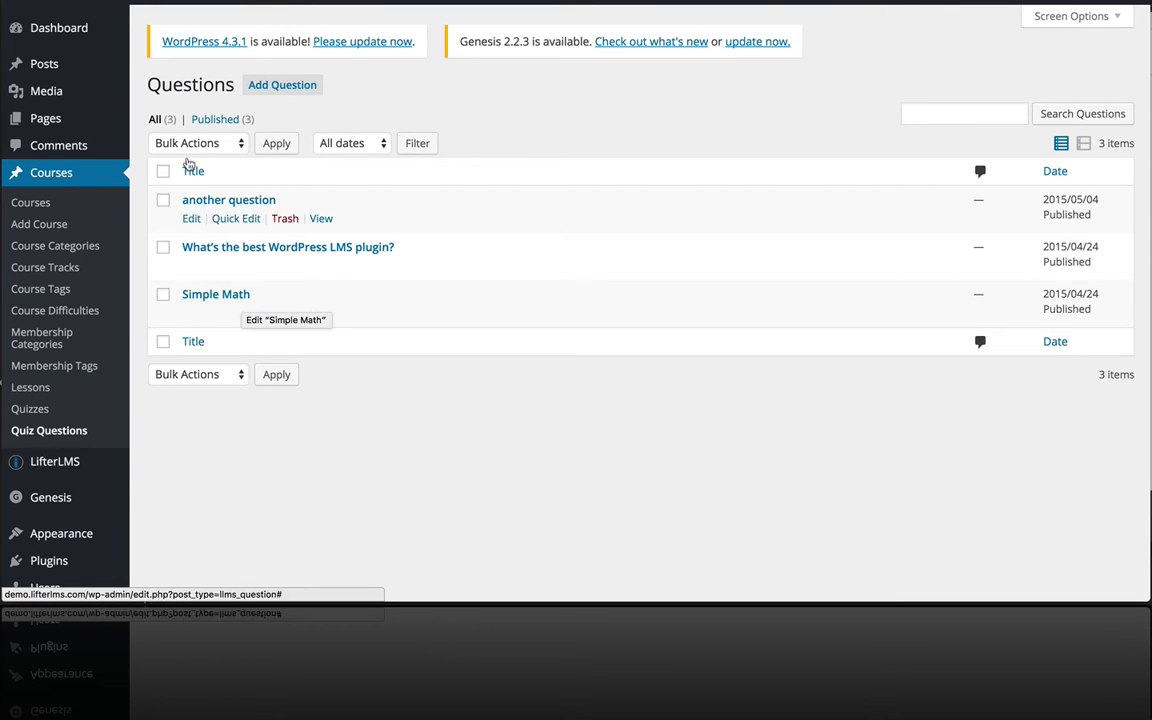
# Return to the course page on the live site and open the "How to Create Quizzes" lesson.
pyautogui.moveTo(112, 3)
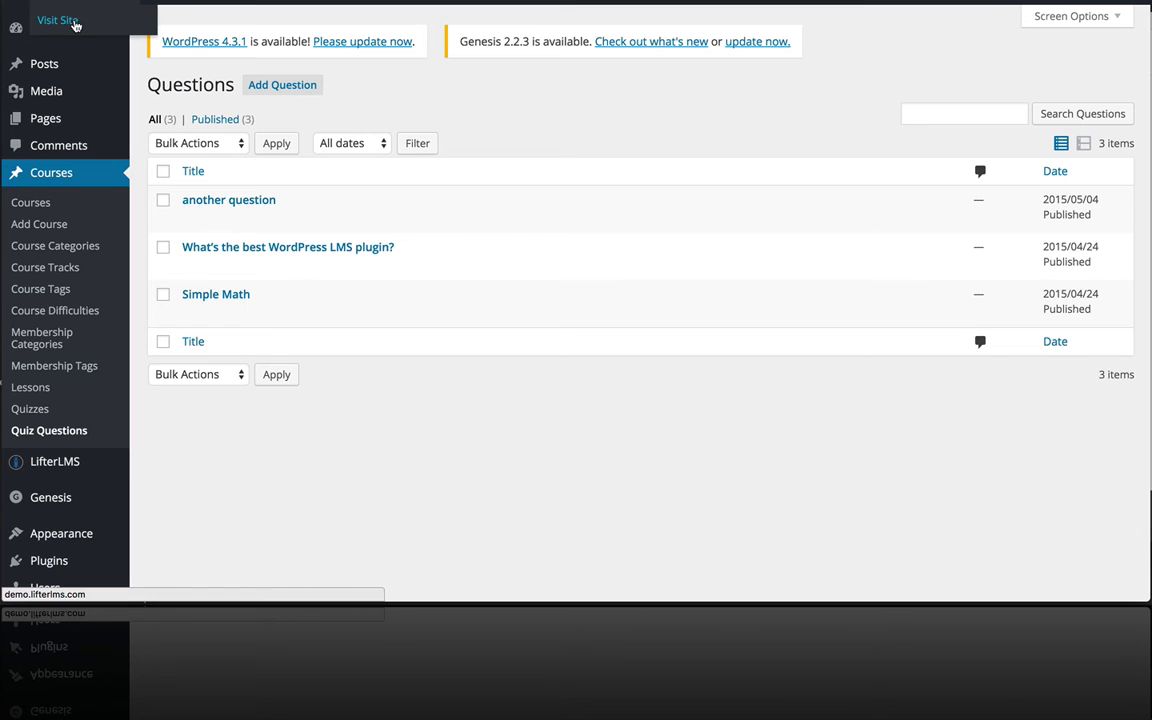
pyautogui.click(75, 24)
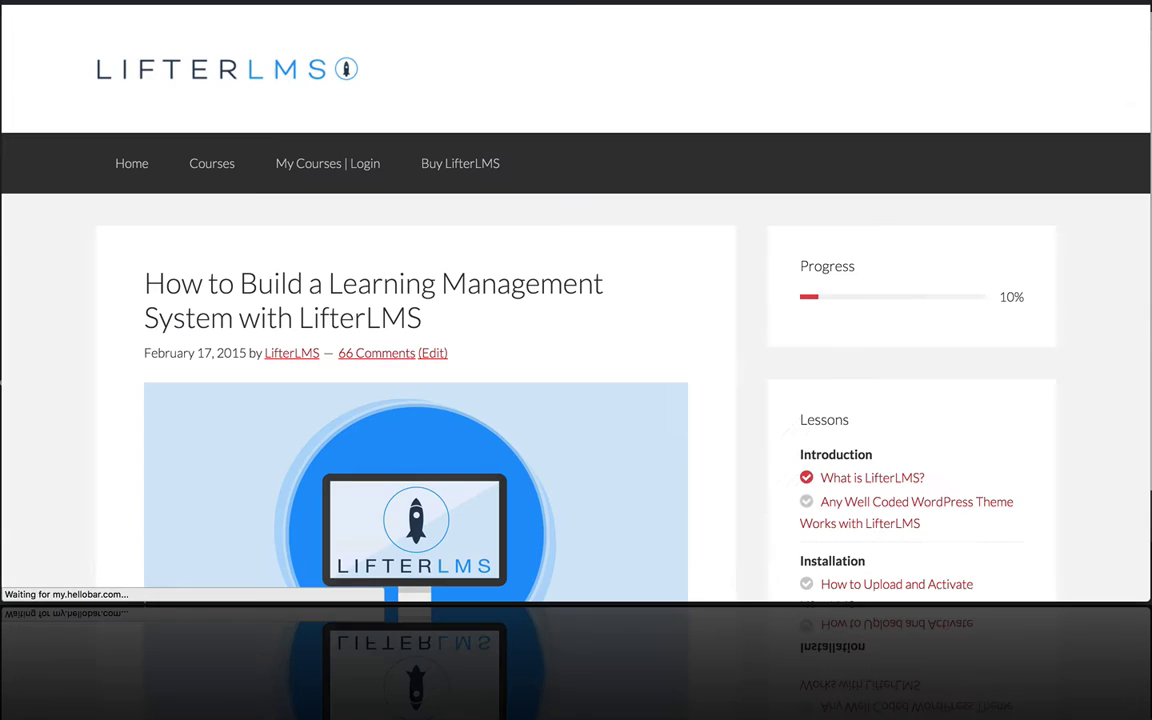
pyautogui.scroll(-15, 506, 404)
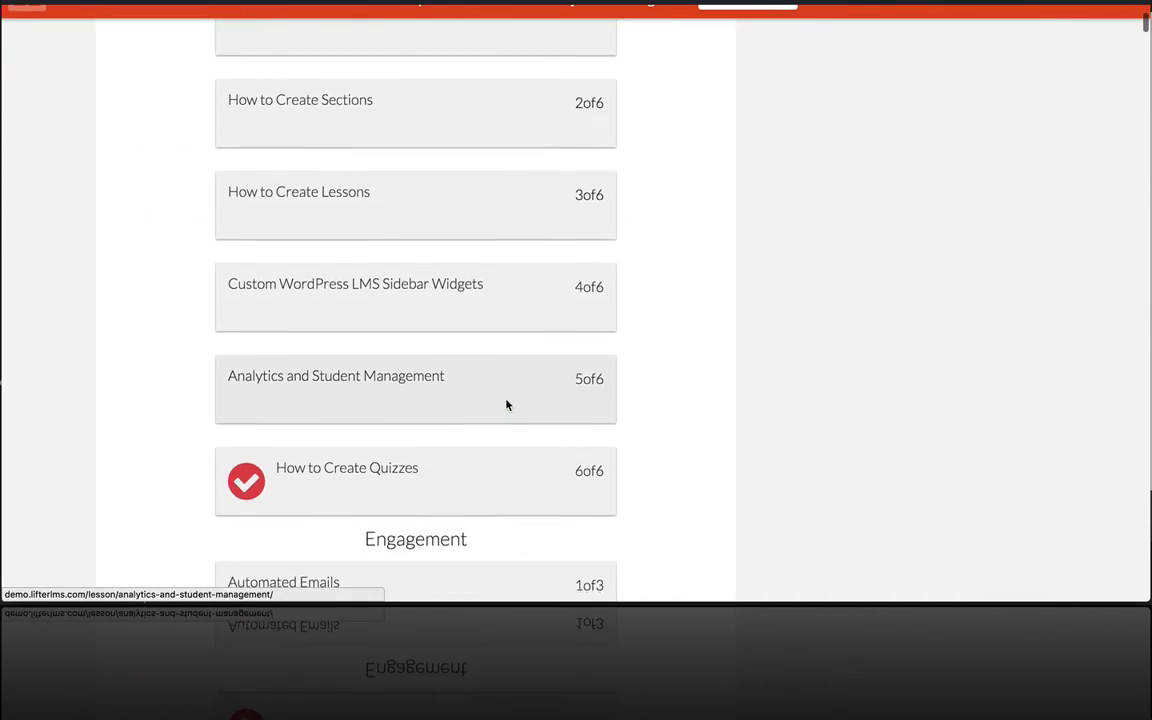
pyautogui.scroll(-4, 506, 404)
pyautogui.scroll(4, 506, 404)
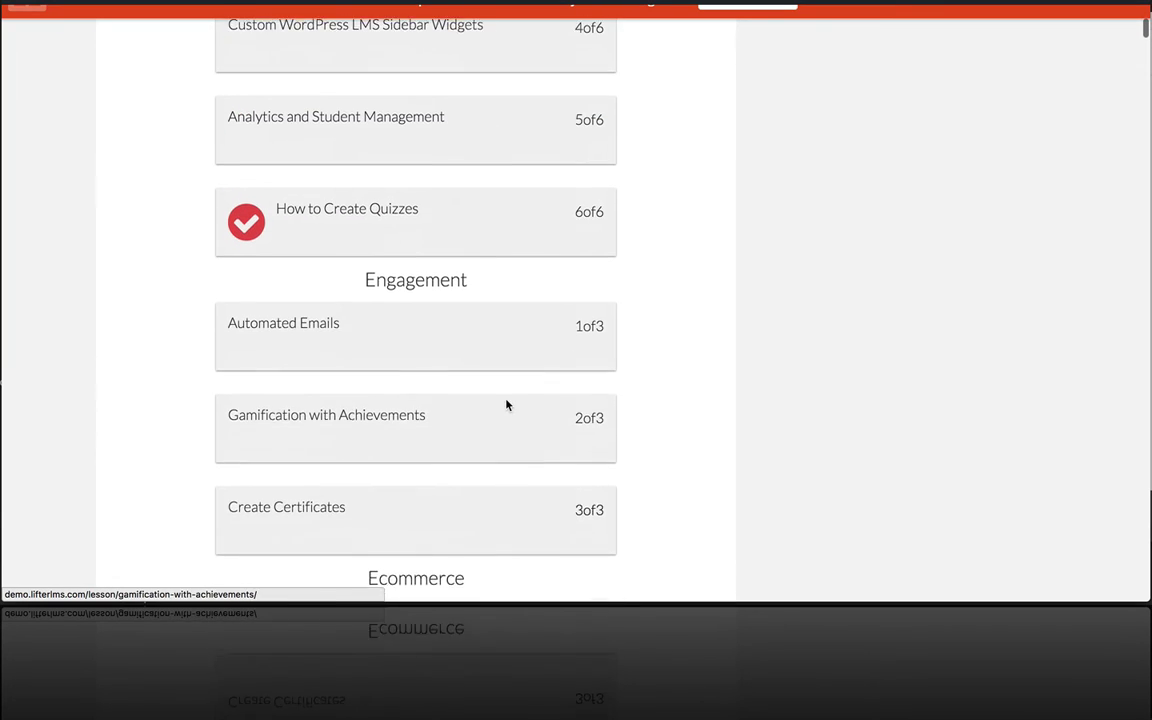
pyautogui.click(423, 297)
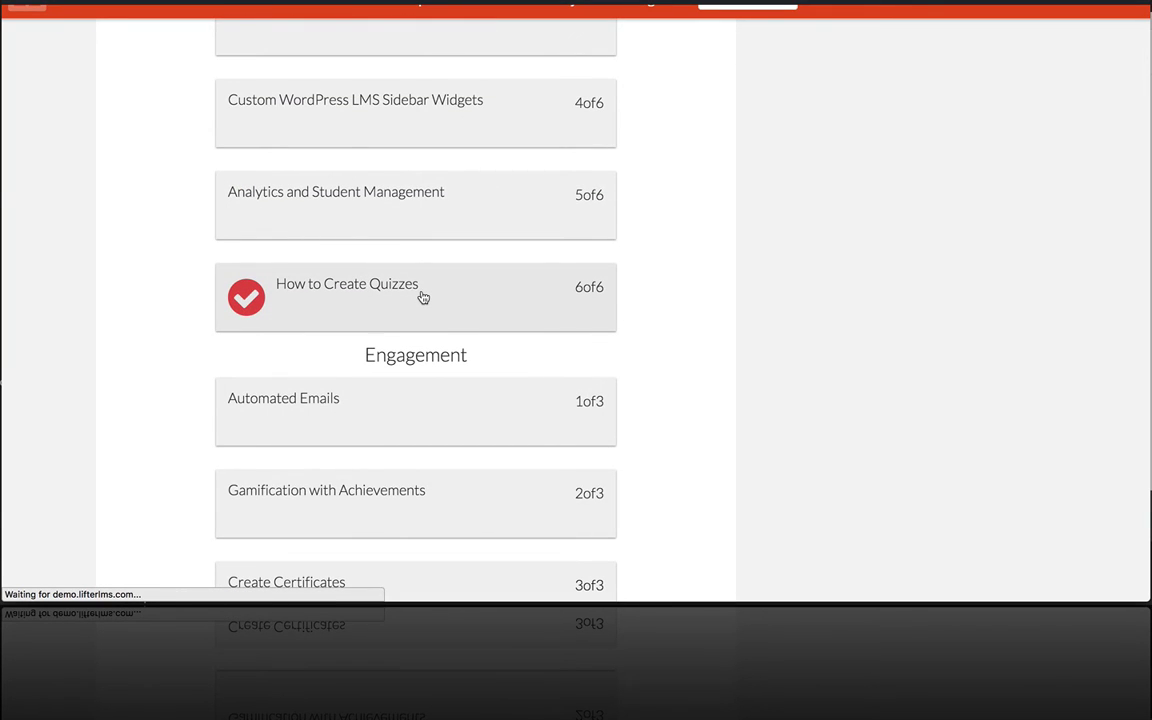
# Open the quiz attached to the lesson and review the results of the previous attempt and the quiz details.
pyautogui.scroll(-5, 423, 297)
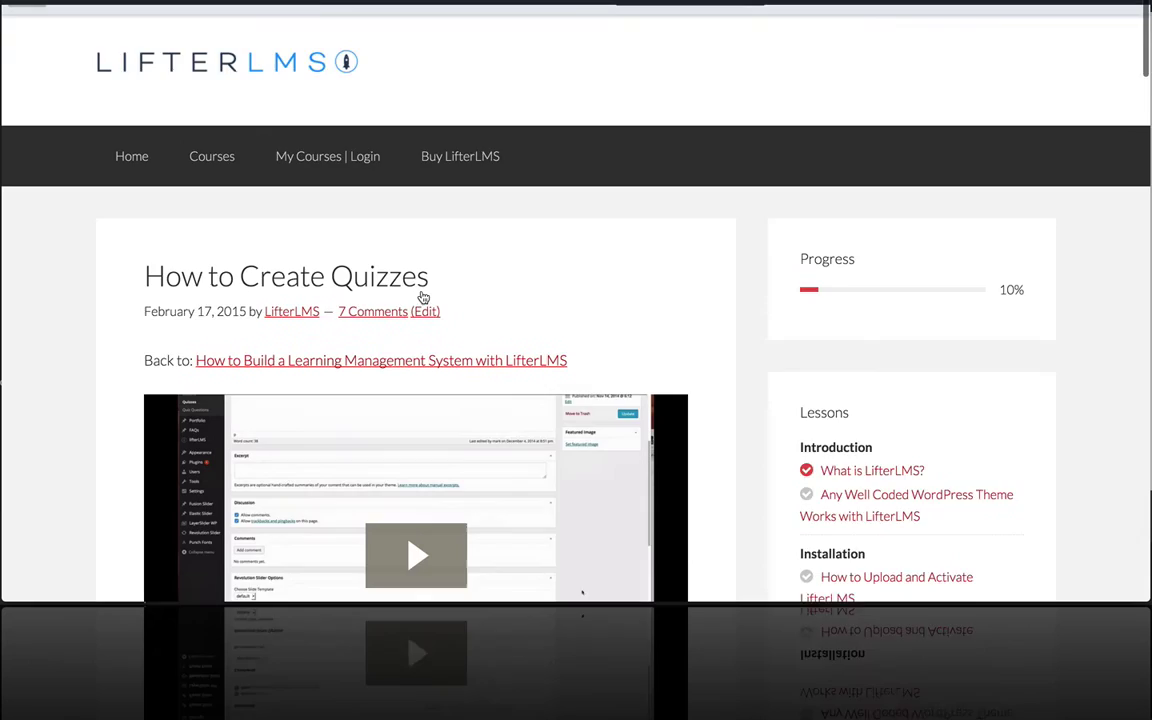
pyautogui.scroll(-1, 423, 297)
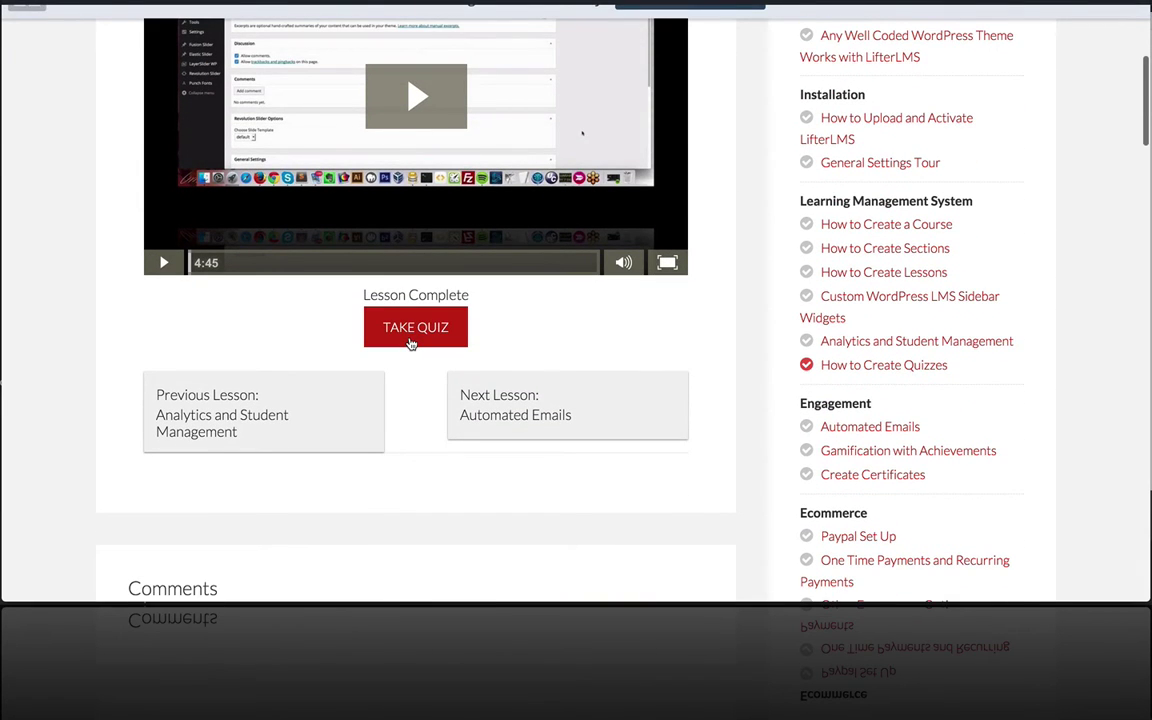
pyautogui.click(410, 343)
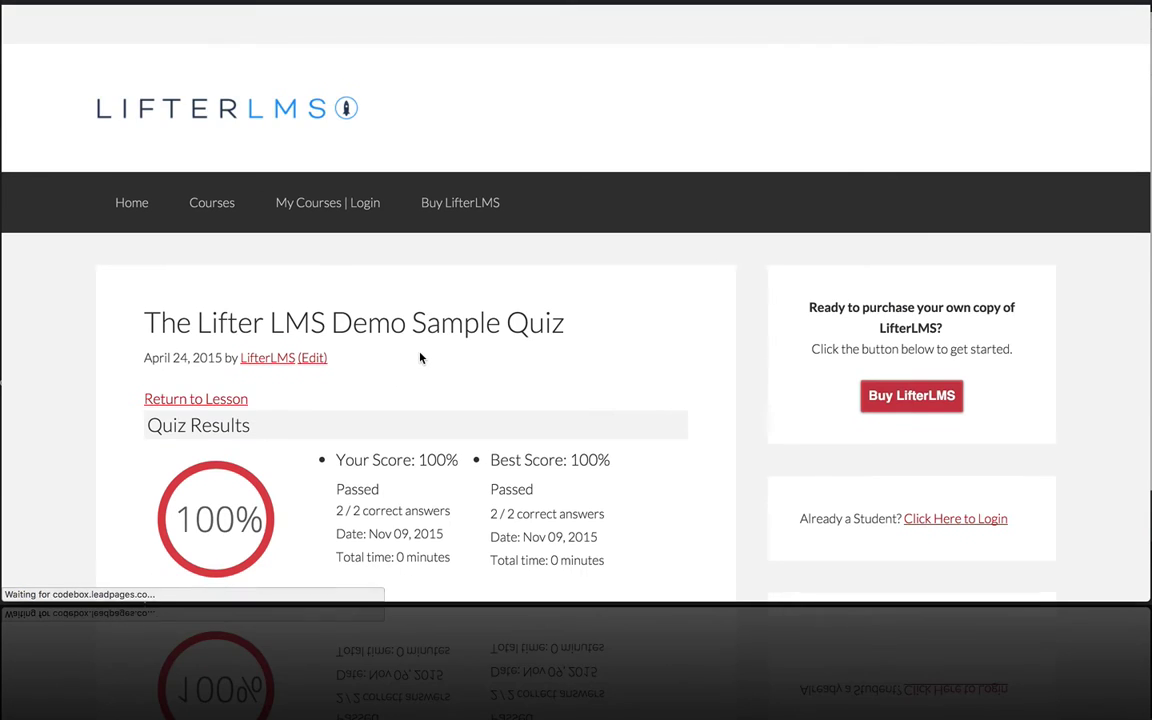
pyautogui.scroll(-1, 420, 357)
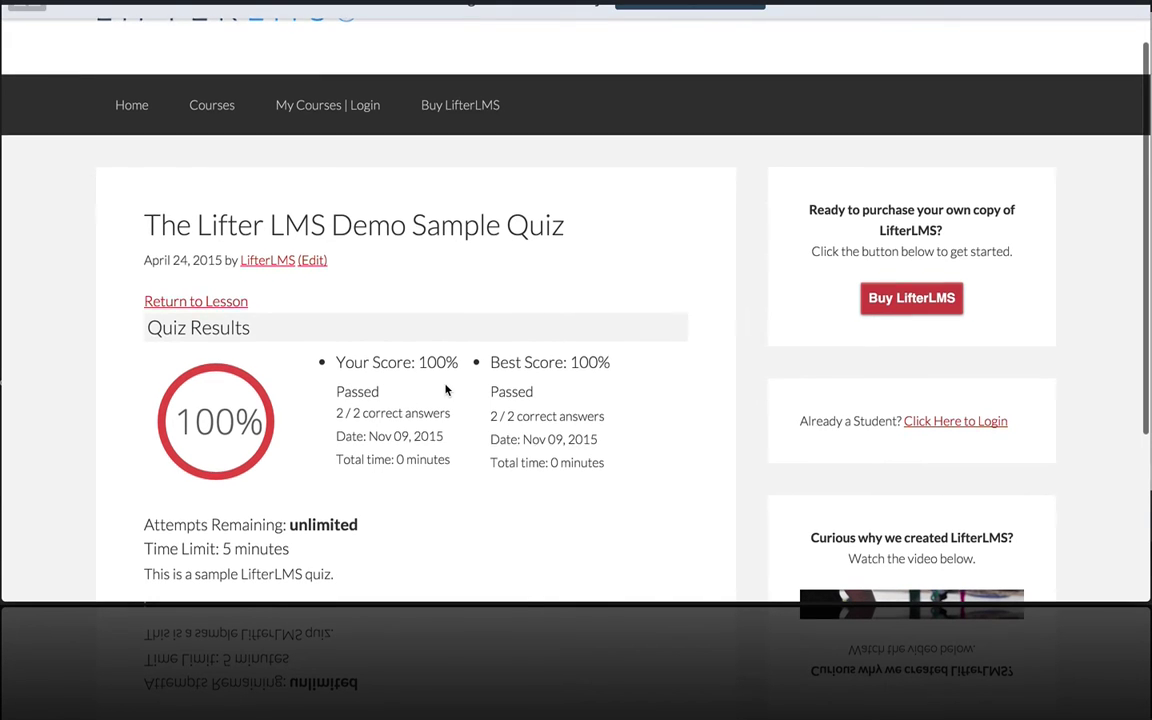
pyautogui.scroll(-1, 426, 378)
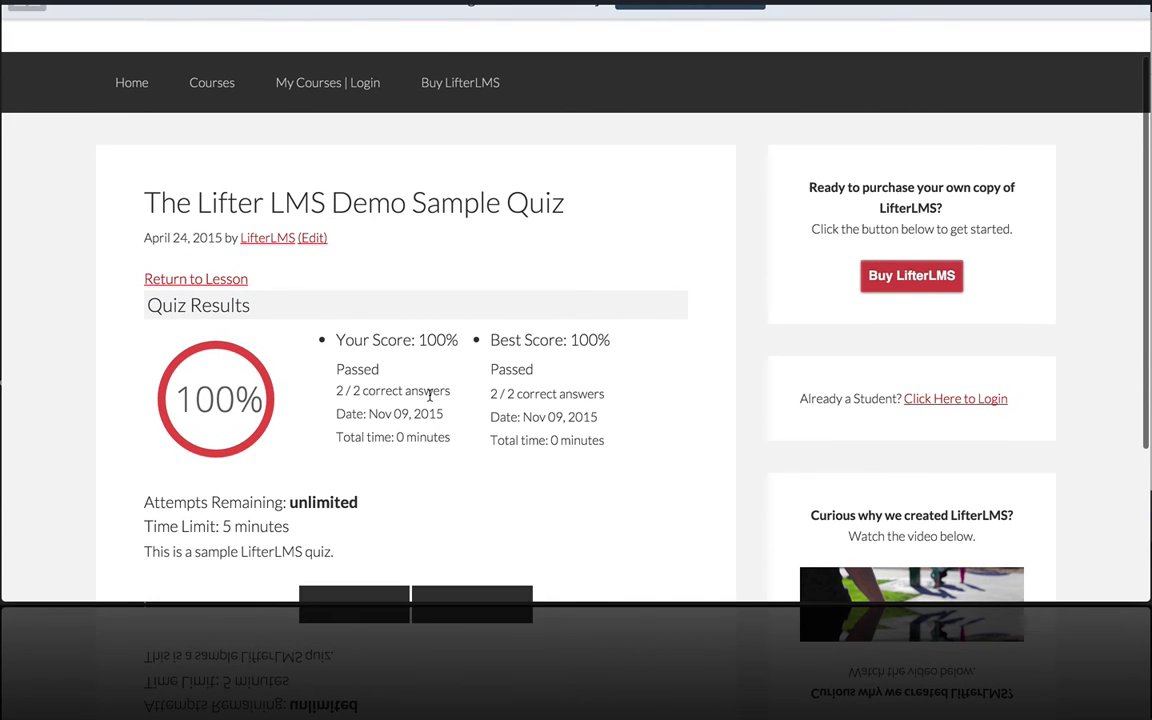
pyautogui.scroll(-3, 558, 400)
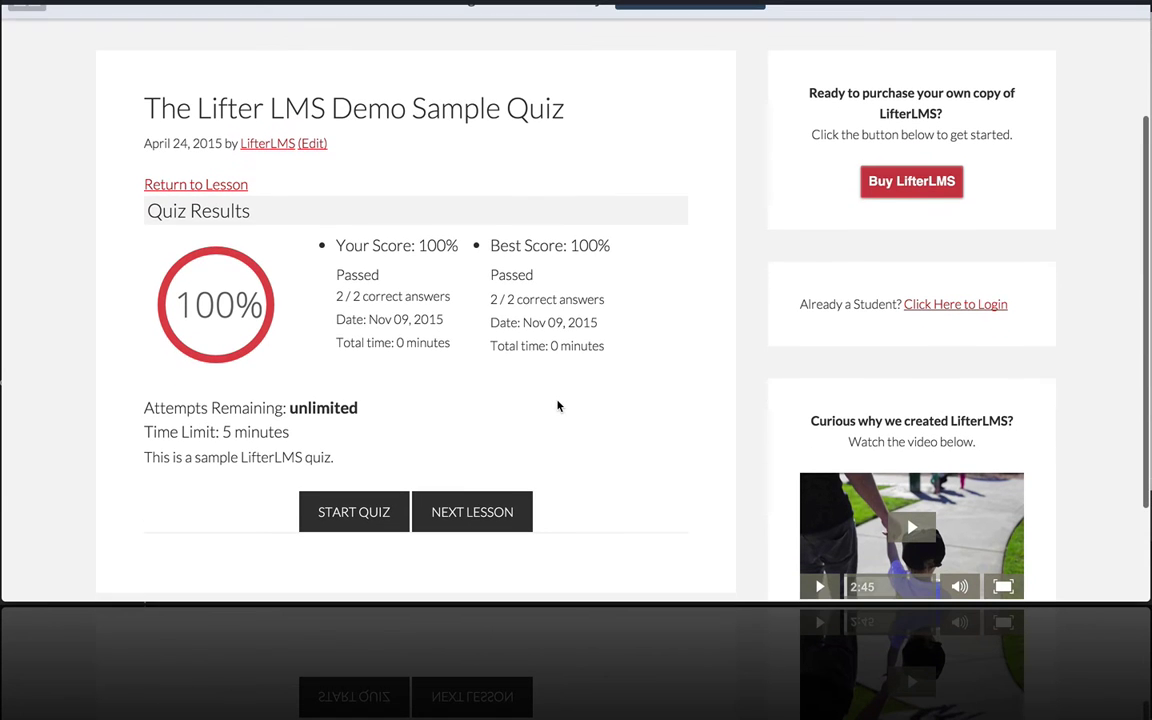
# Start the sample quiz, answer "What's 1 + 1?" with 2 and go on to the next question.
pyautogui.click(338, 518)
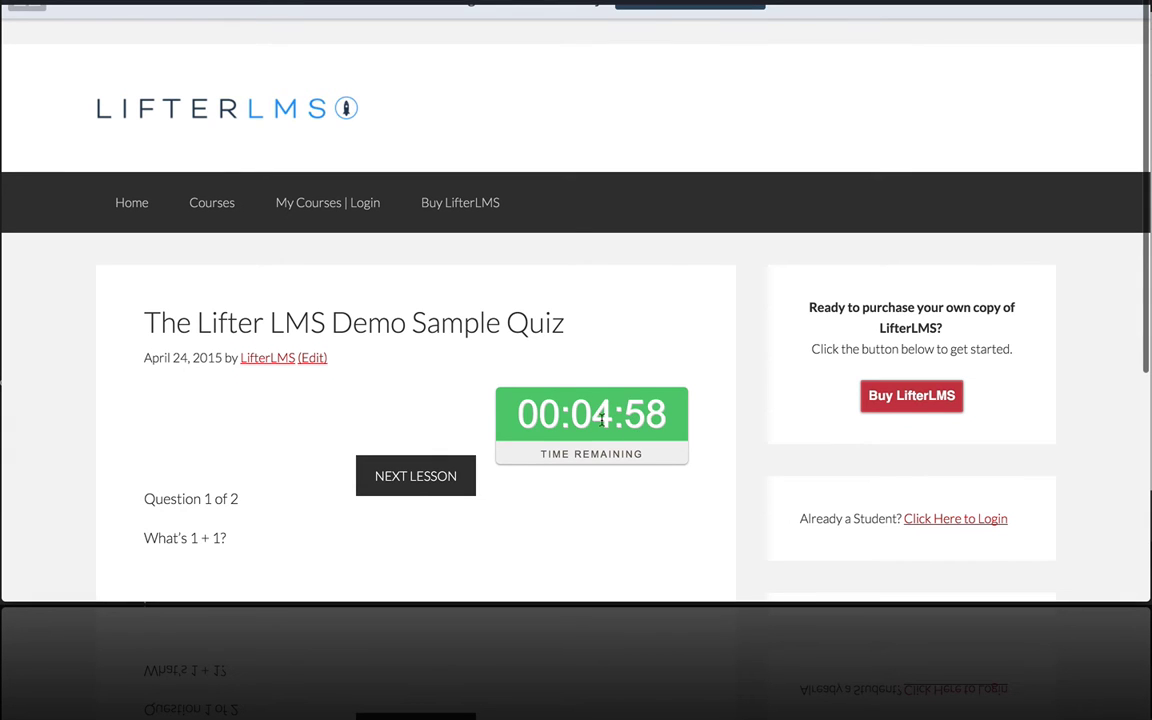
pyautogui.scroll(-3, 419, 368)
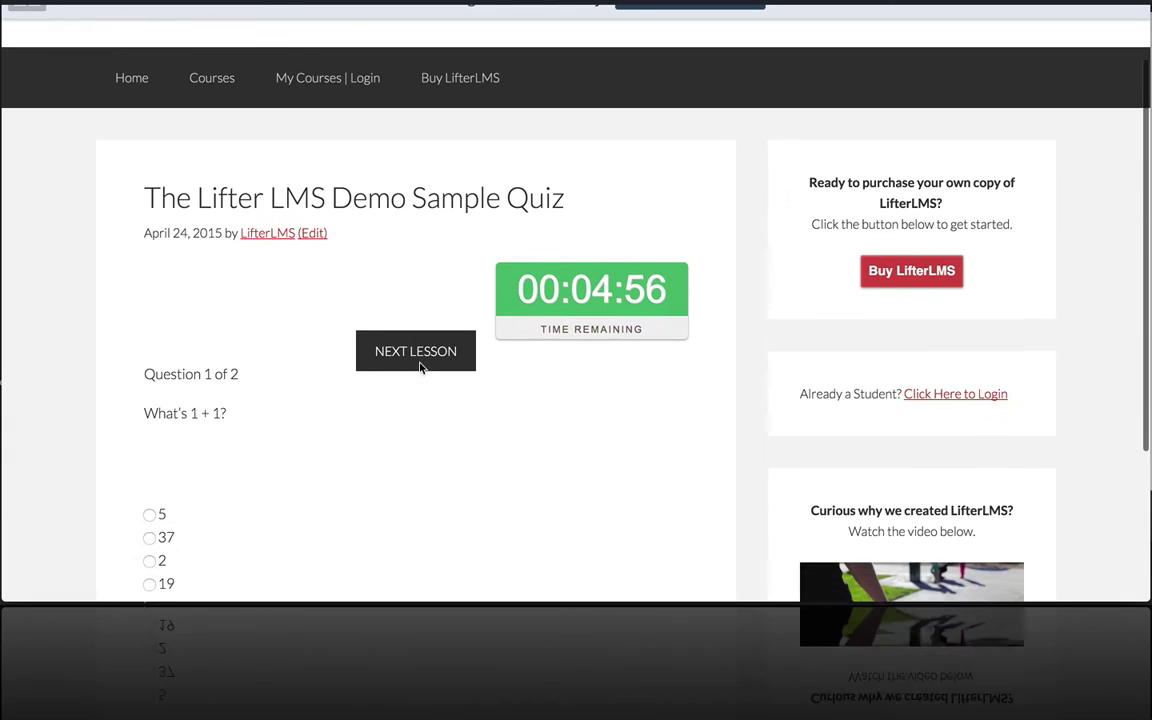
pyautogui.scroll(-2, 270, 432)
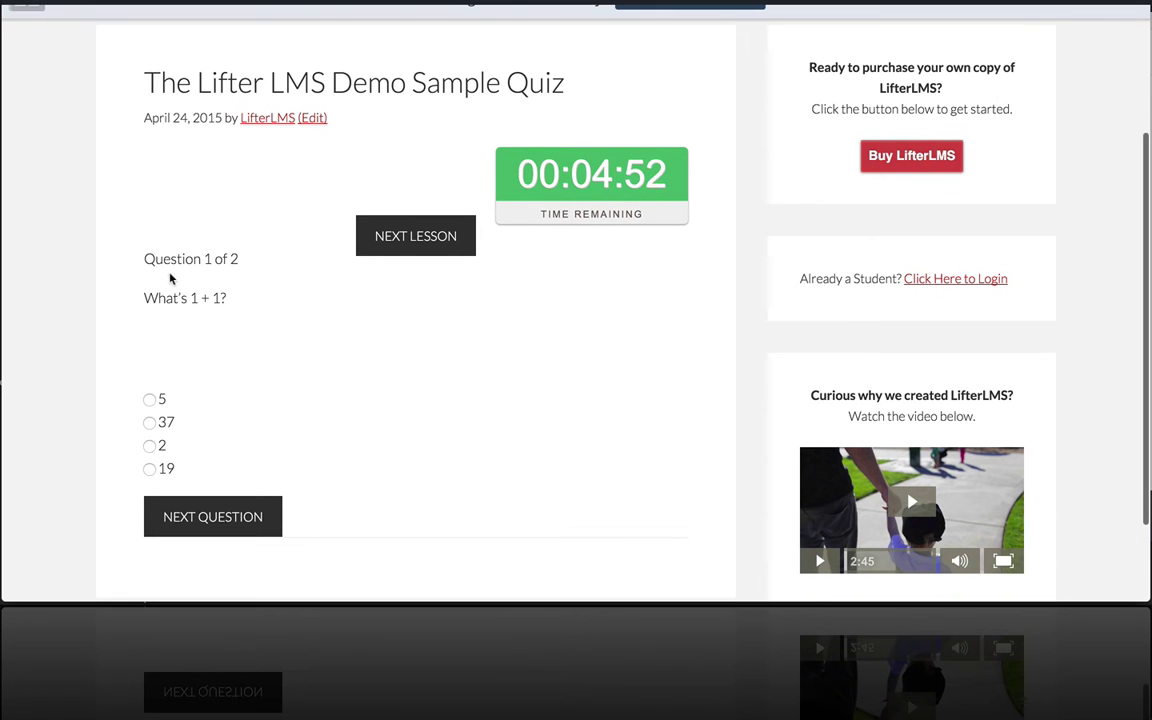
pyautogui.click(152, 445)
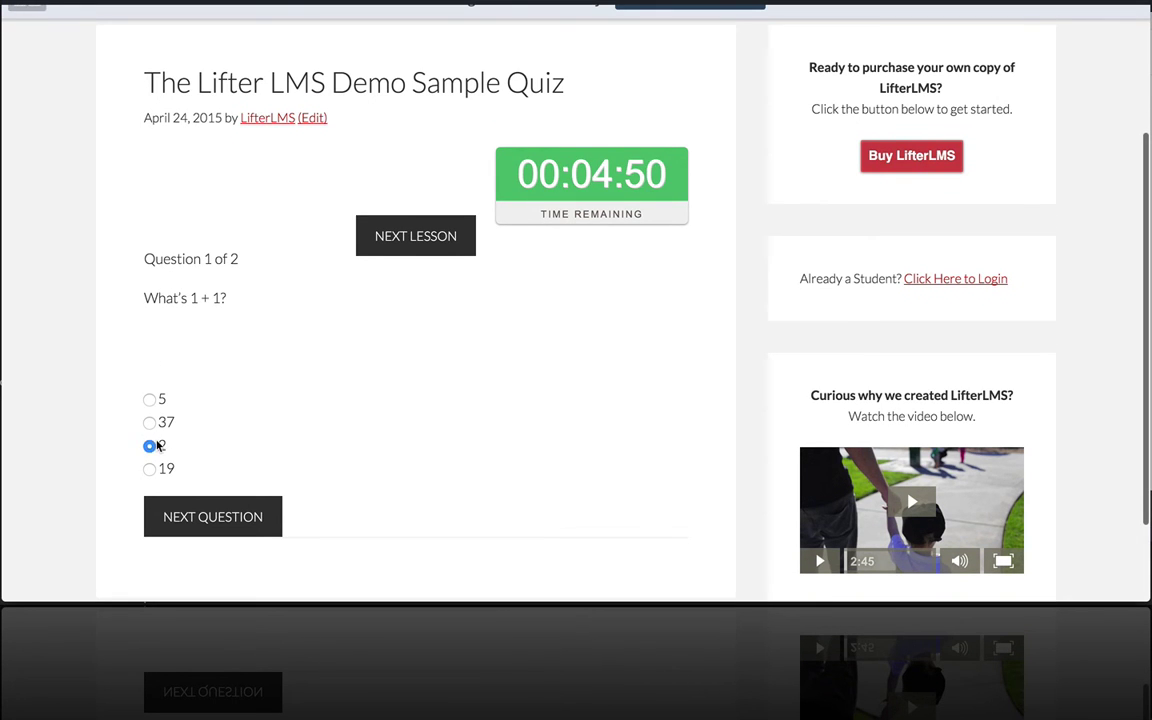
pyautogui.click(190, 516)
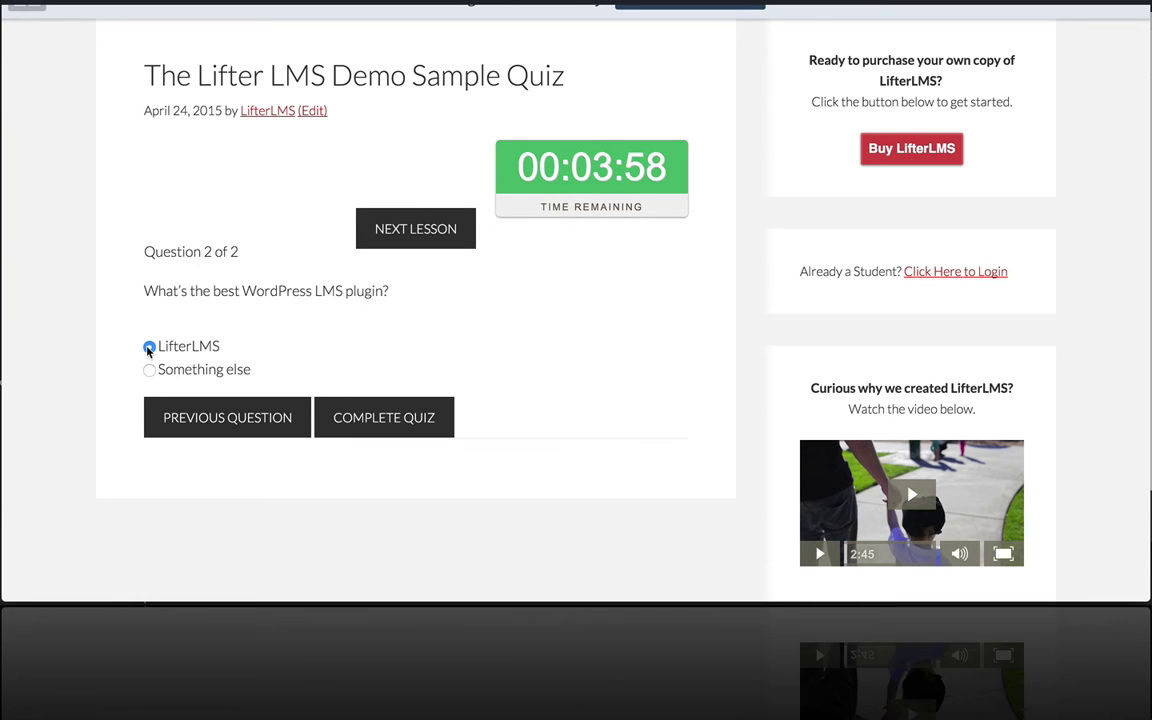
# Complete the quiz with LifterLMS as the answer to the second question and continue past the results page.
pyautogui.click(352, 424)
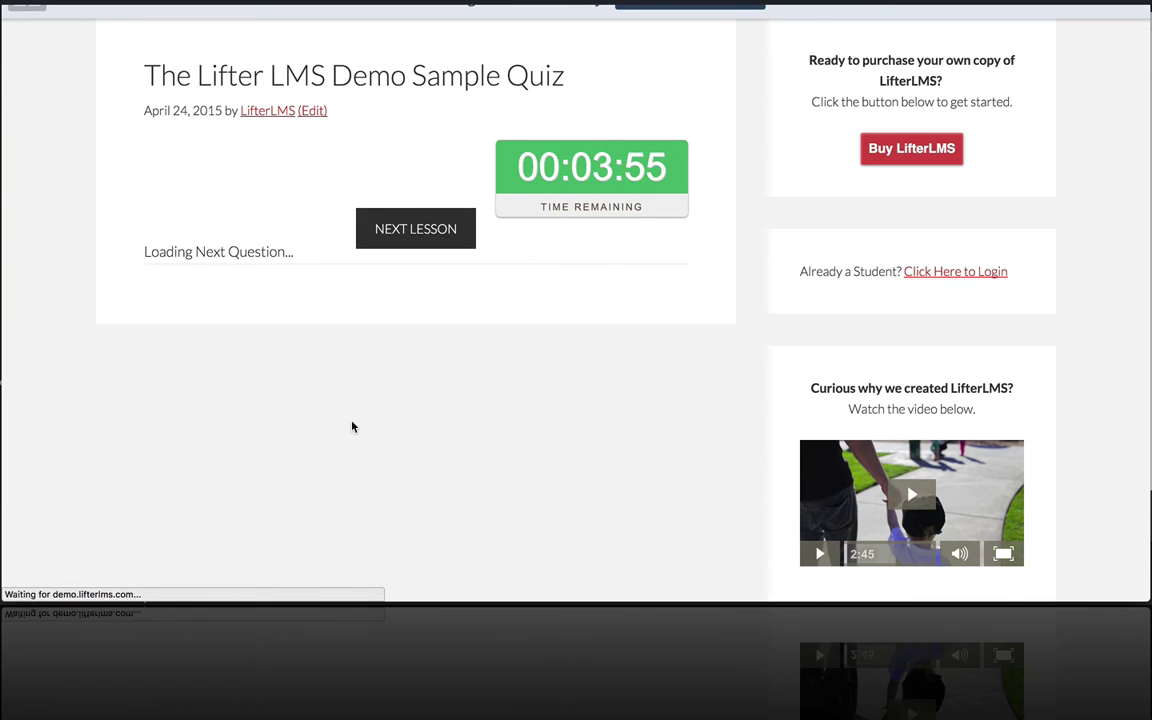
pyautogui.scroll(-3, 352, 427)
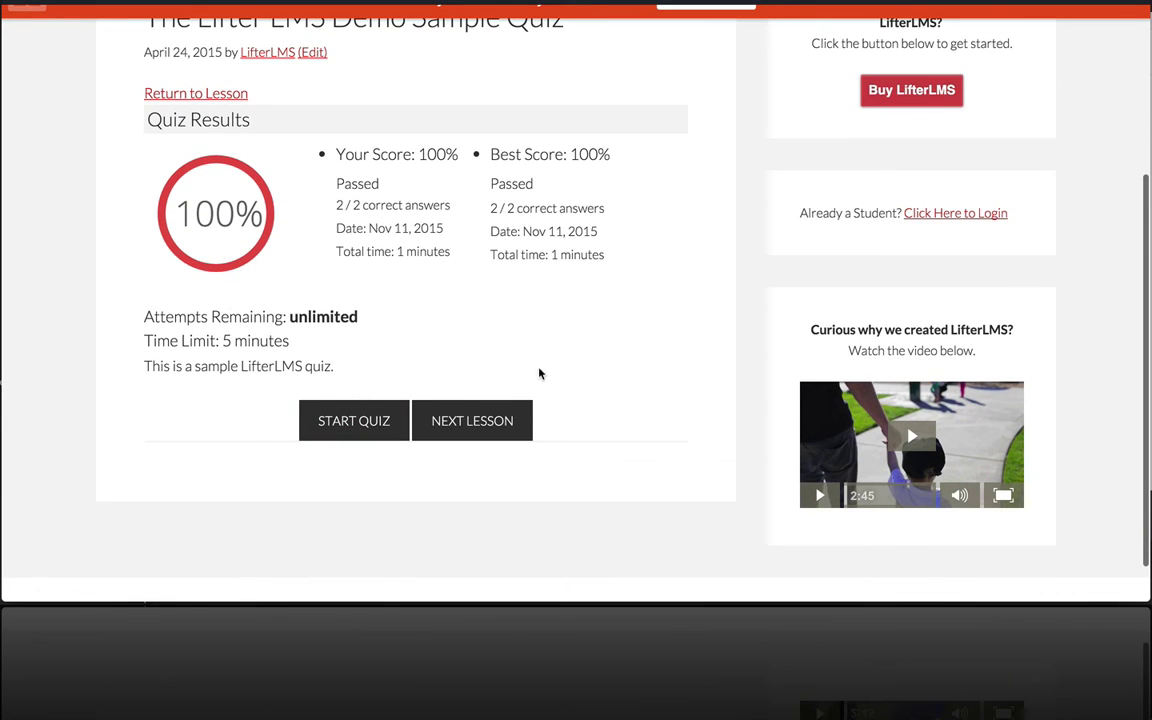
pyautogui.click(510, 416)
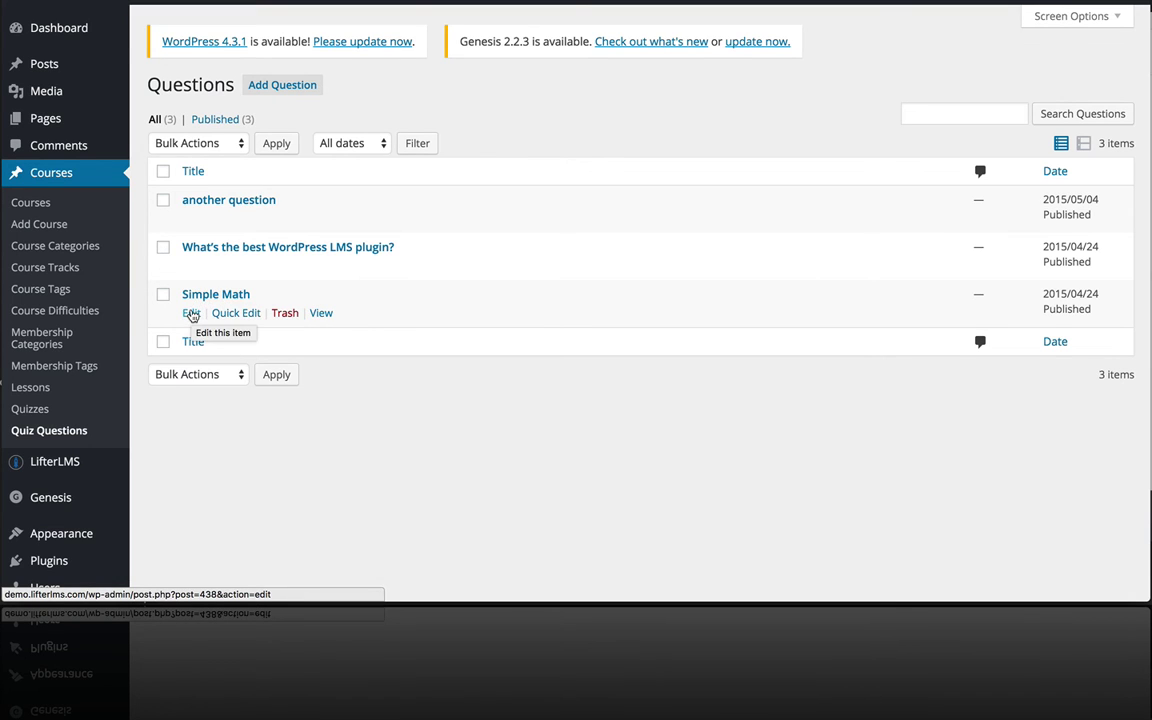
# Open the Simple Math question for editing and delete the "&nbsp;" line from its content.
pyautogui.click(191, 314)
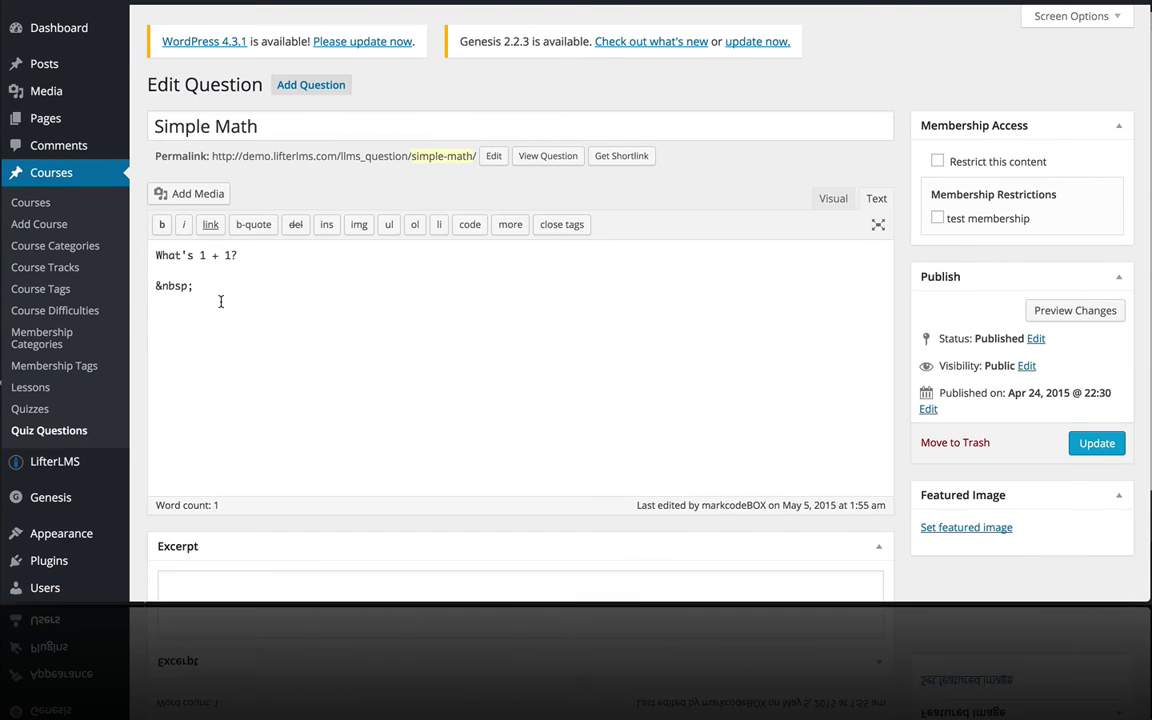
pyautogui.moveTo(206, 288); pyautogui.dragTo(148, 283)
pyautogui.press('BackSpace')
# Add a new answer option with the text 100 to the Simple Math question's options.
pyautogui.scroll(-3, 263, 284)
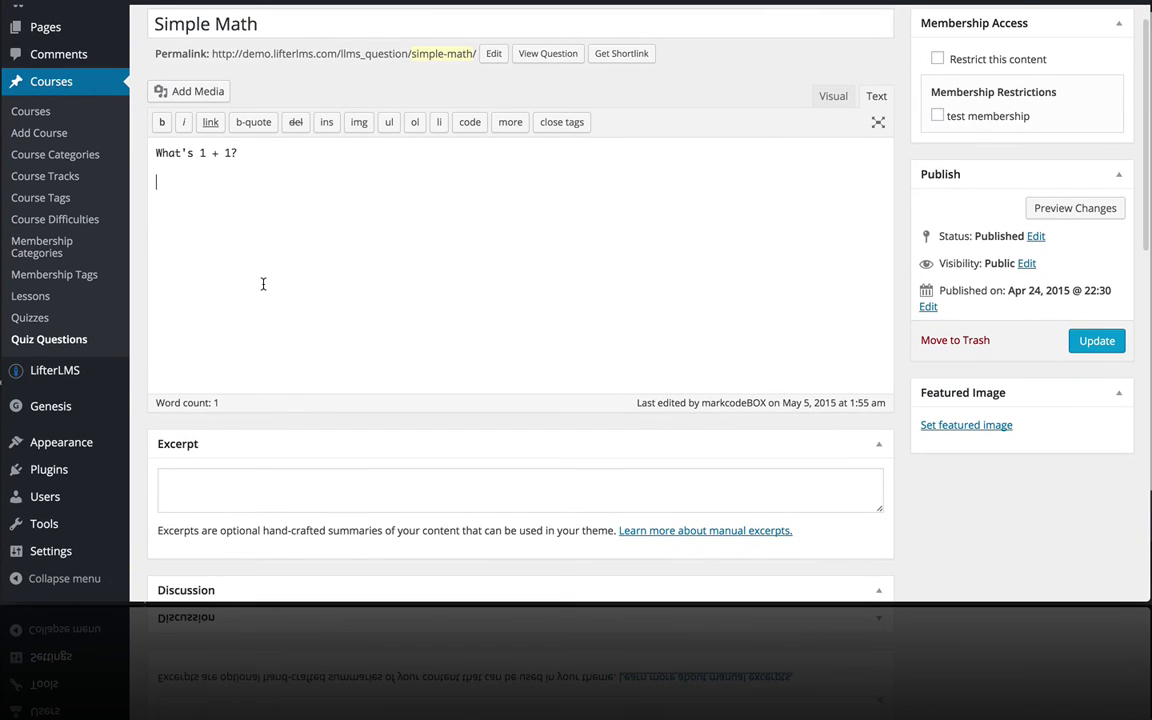
pyautogui.scroll(-4, 263, 284)
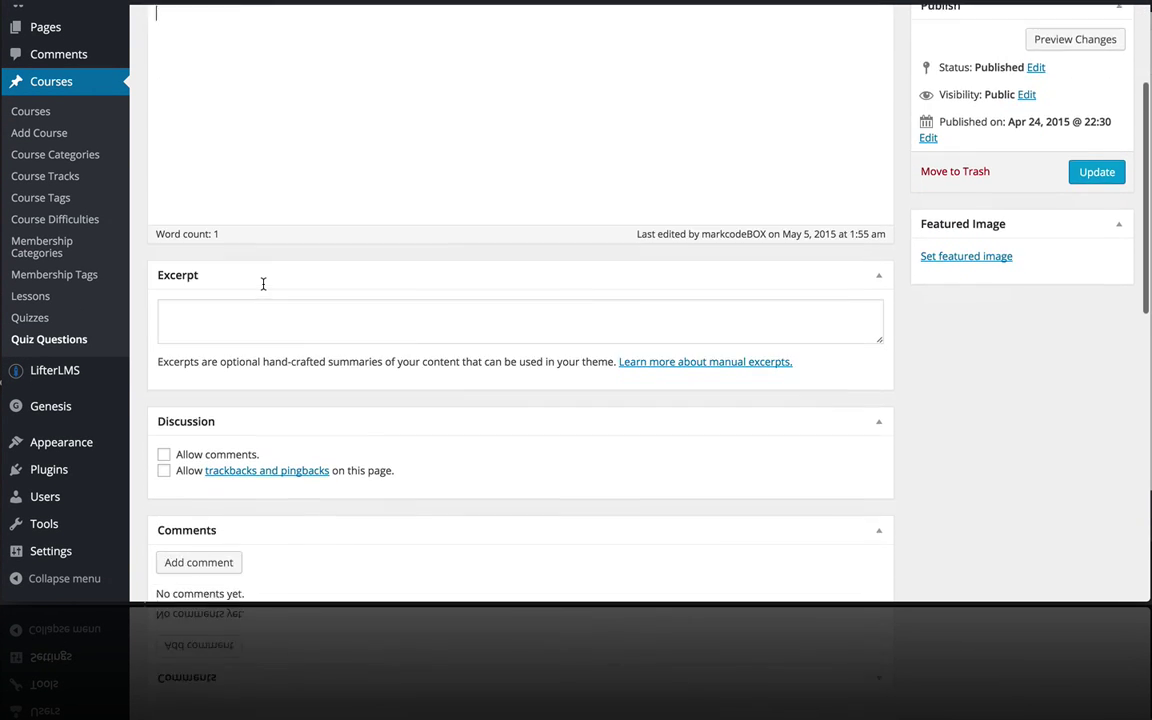
pyautogui.scroll(-7, 263, 284)
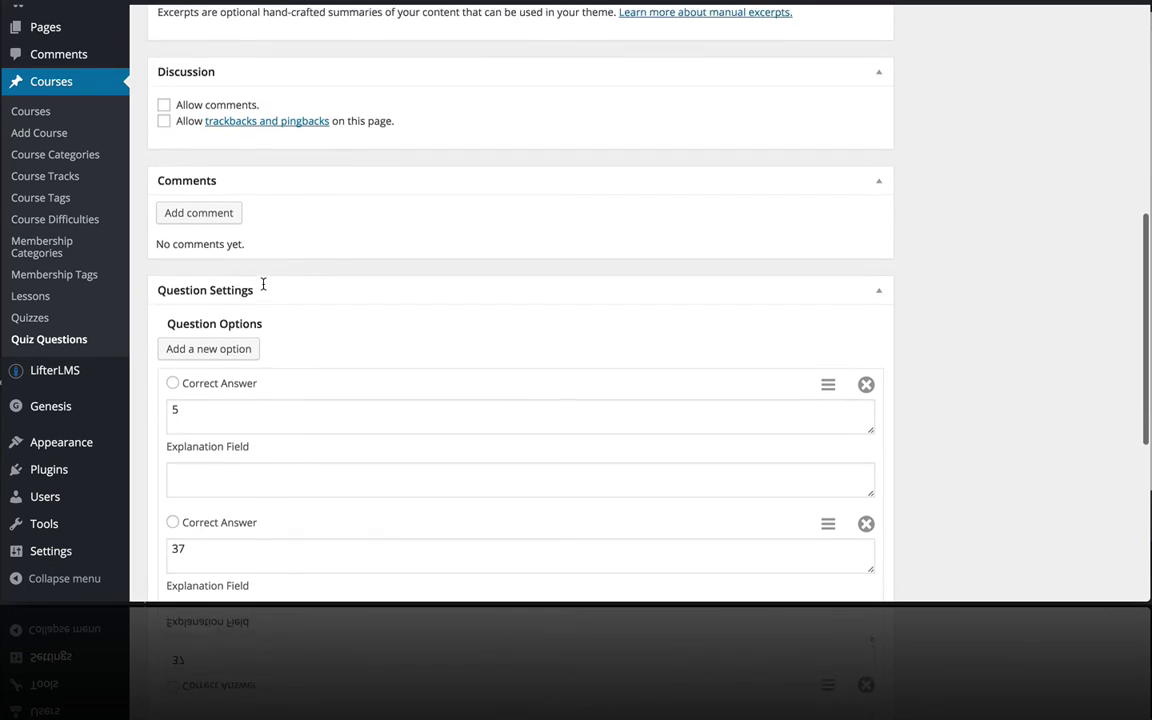
pyautogui.scroll(-2, 261, 287)
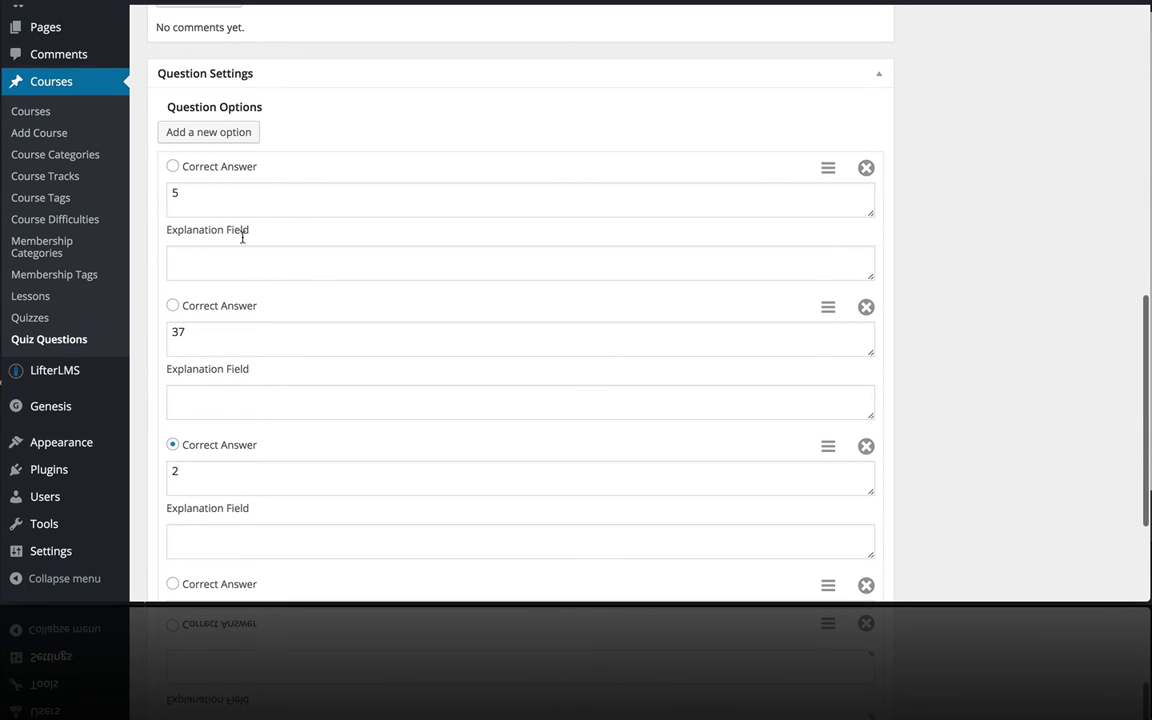
pyautogui.click(212, 134)
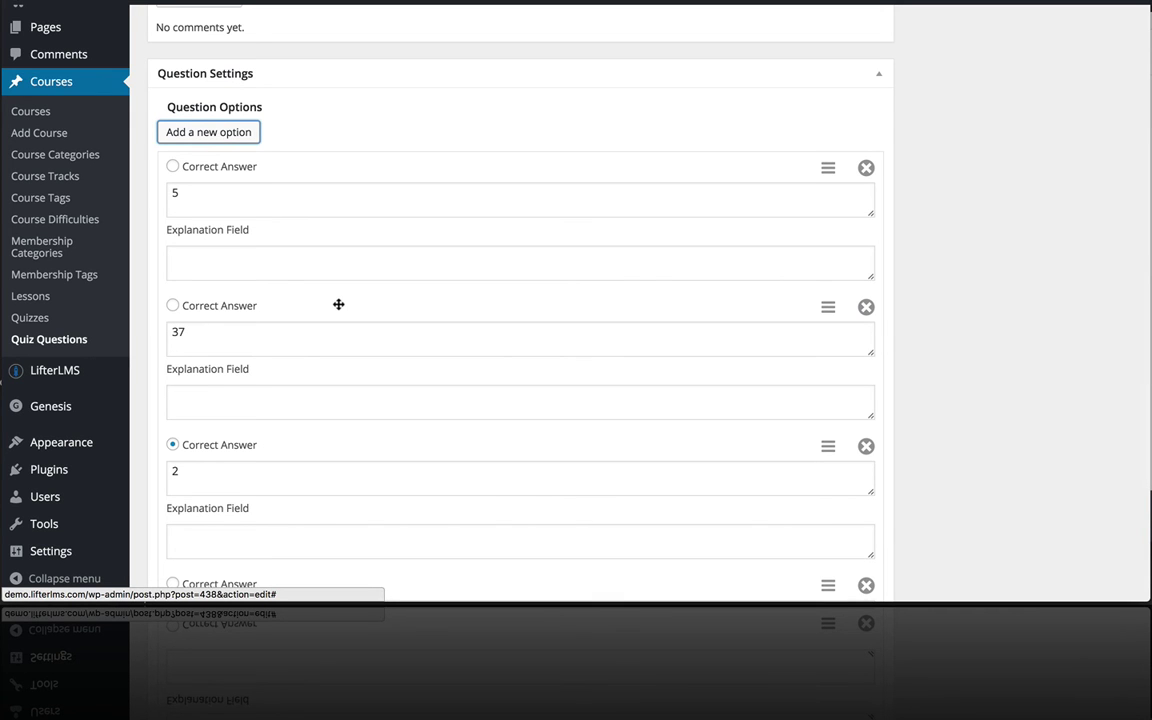
pyautogui.scroll(-5, 338, 304)
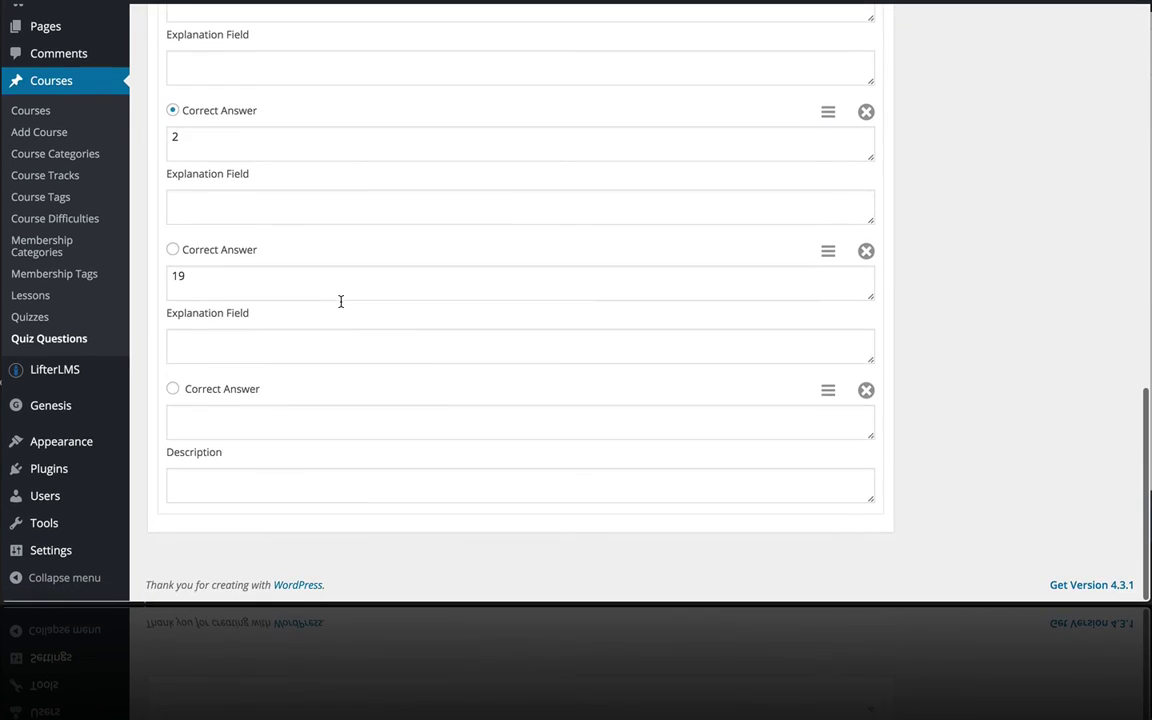
pyautogui.click(210, 431)
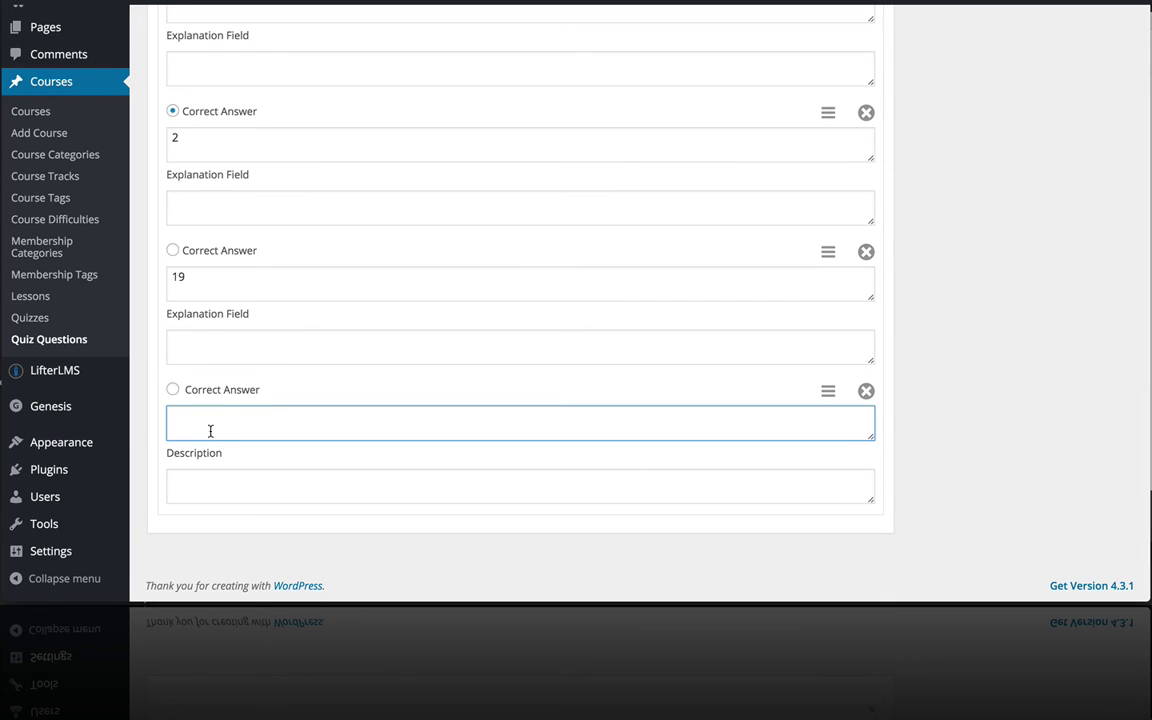
pyautogui.write('100')
# Enter "Congratulations you're good at math" as the explanation for the correct answer 2.
pyautogui.scroll(3, 810, 350)
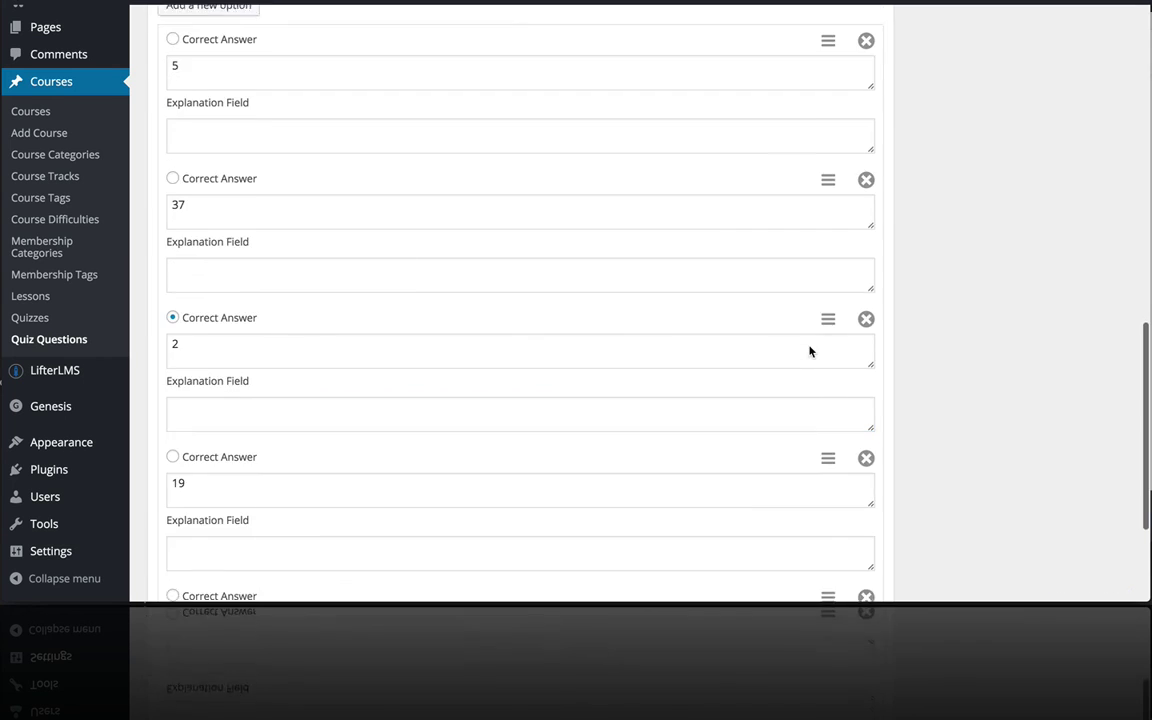
pyautogui.scroll(-3, 810, 350)
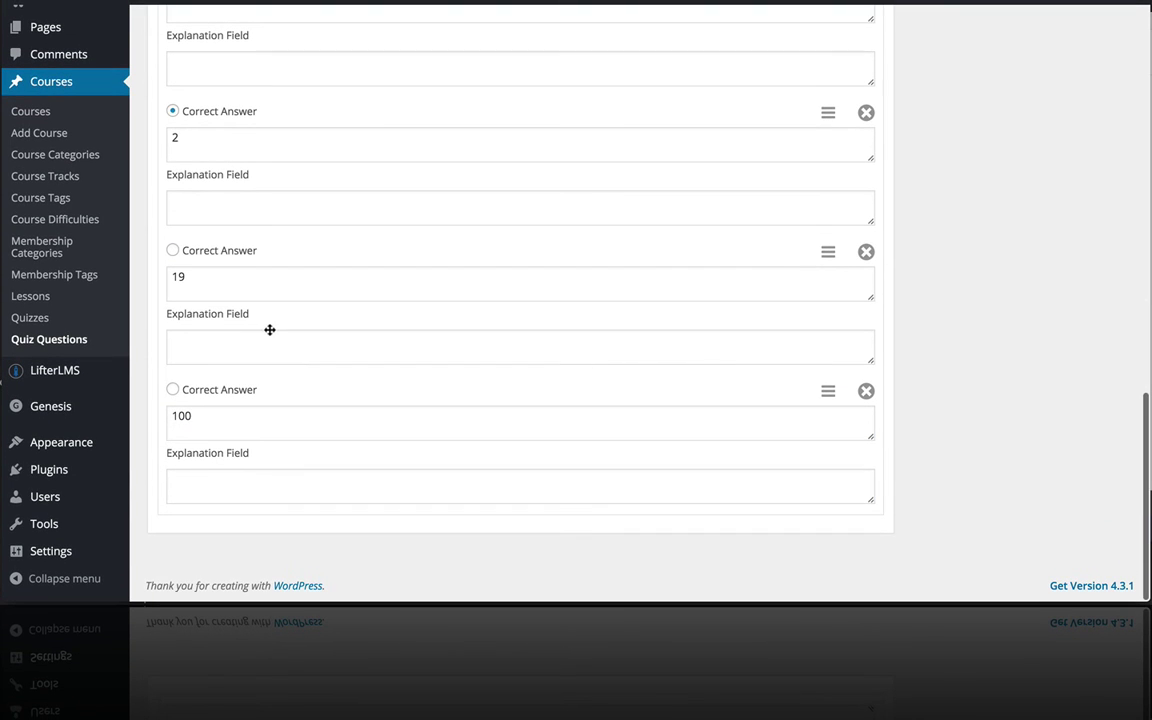
pyautogui.scroll(2, 375, 290)
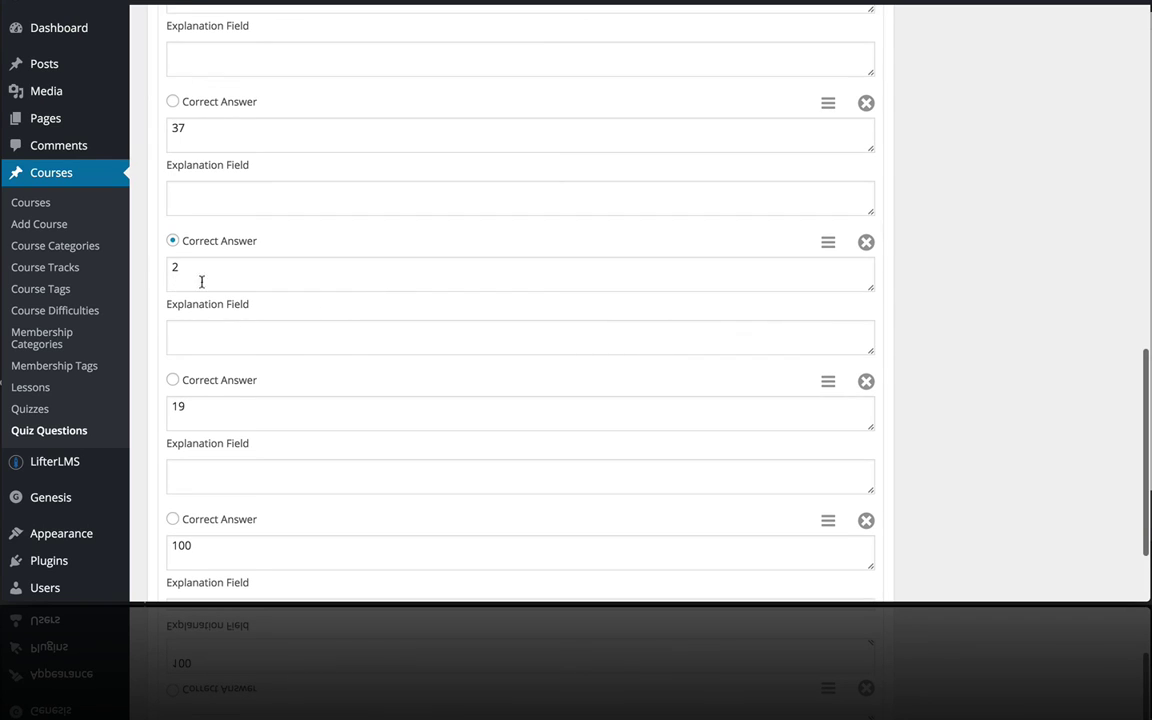
pyautogui.click(210, 326)
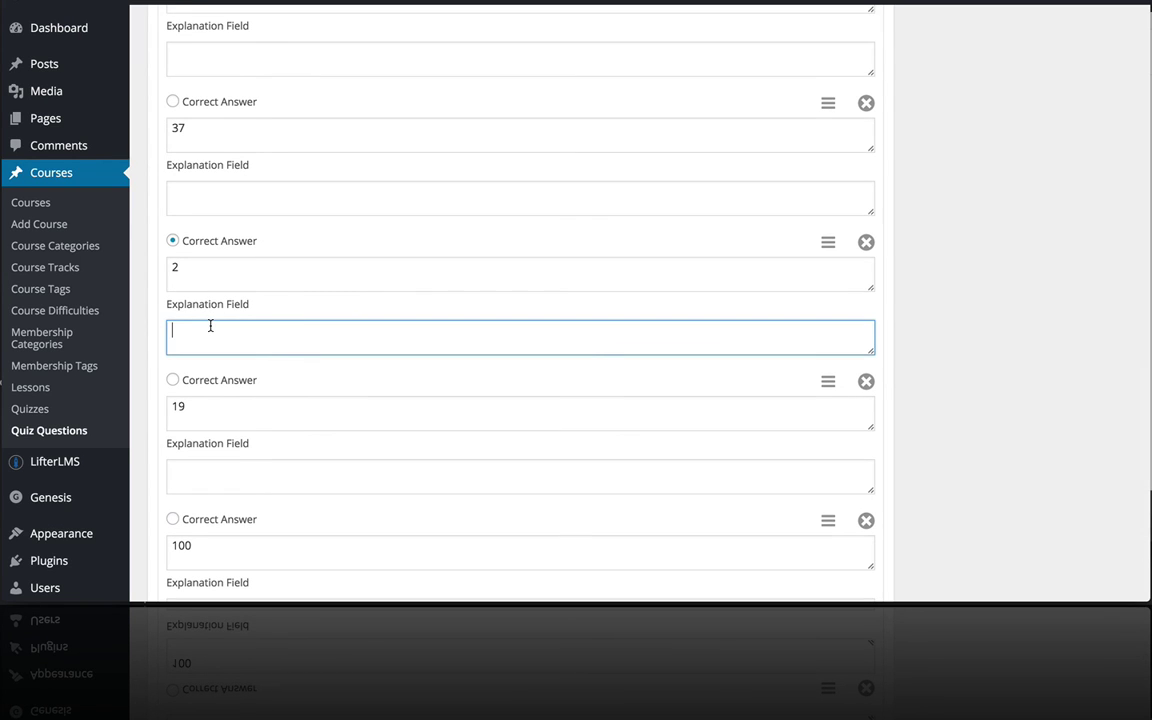
pyautogui.write("Congratulations you're good at math")
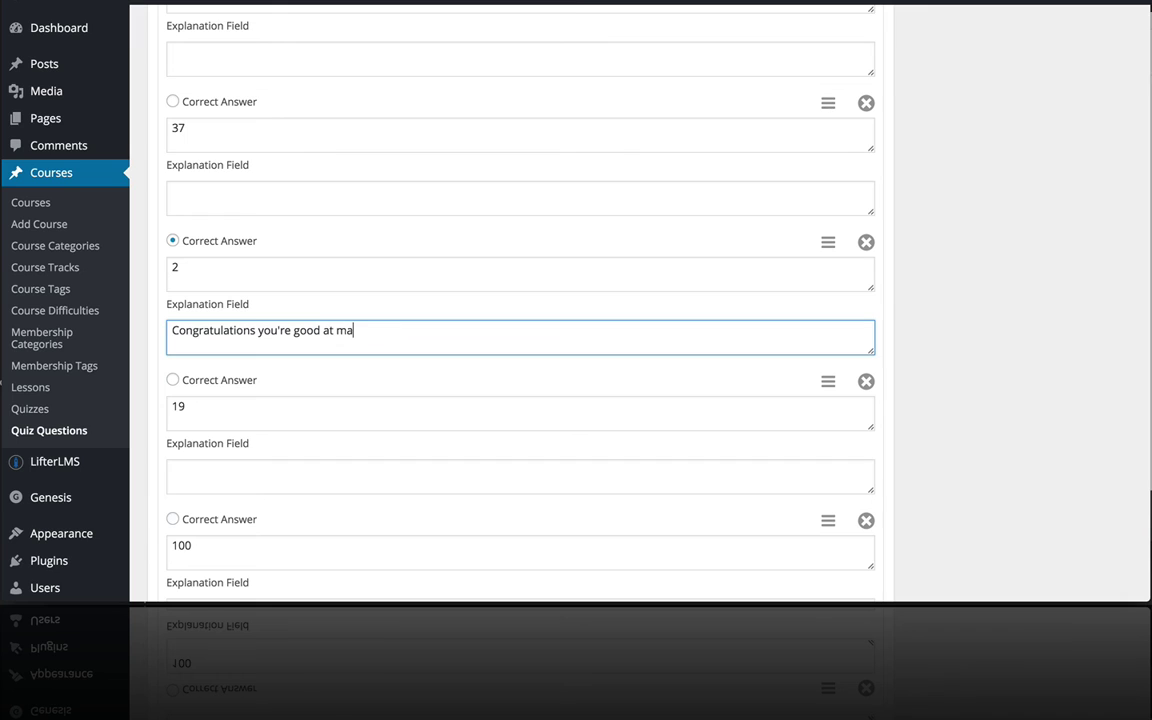
# Enter "Really? You didn't know that" as the explanation for answer option 19 and update the question.
pyautogui.click(219, 481)
pyautogui.write('Really?')
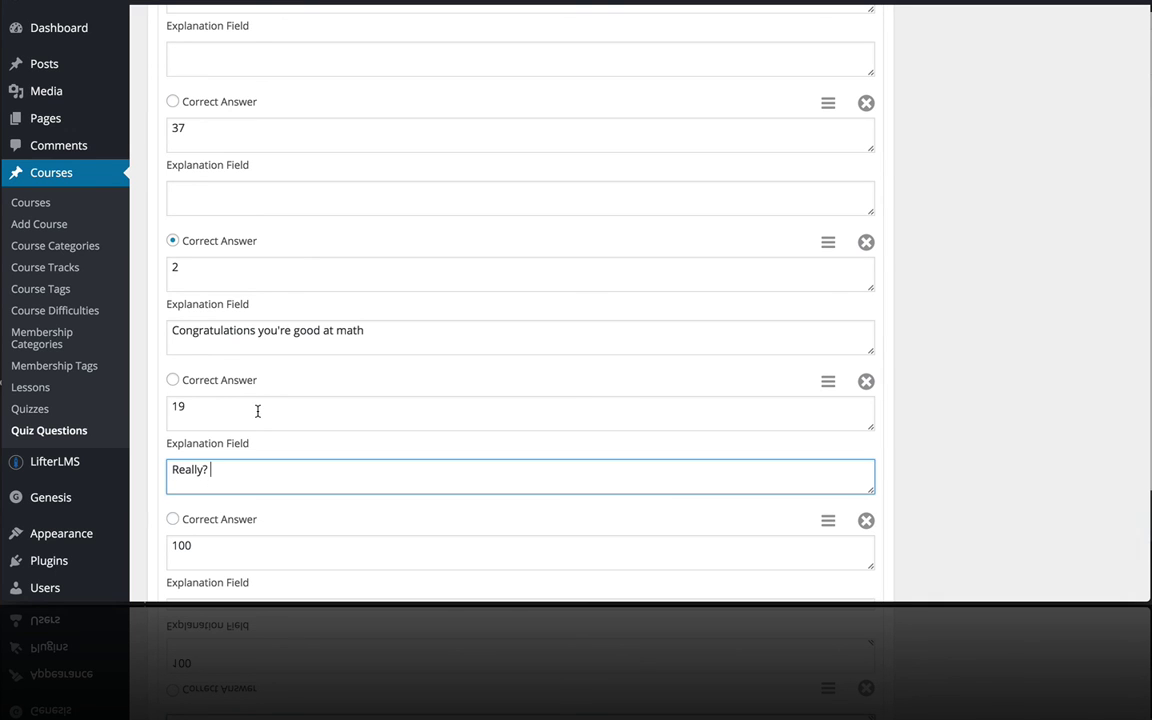
pyautogui.write("You didn't know that")
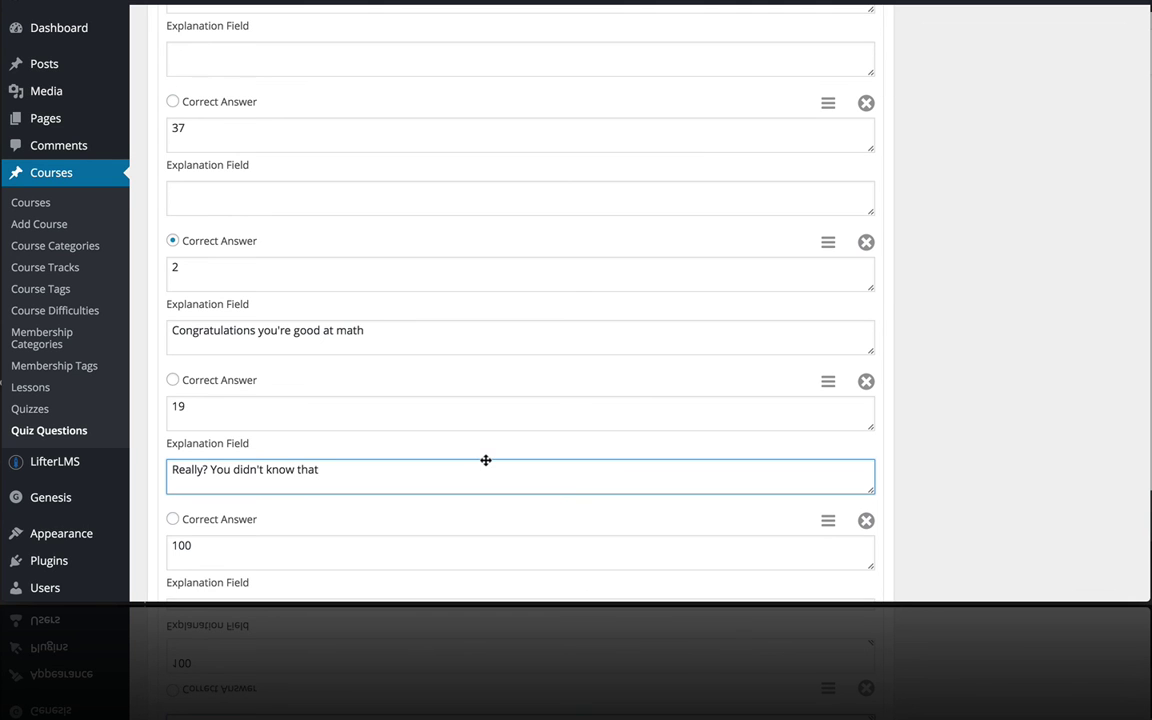
pyautogui.scroll(-2, 486, 460)
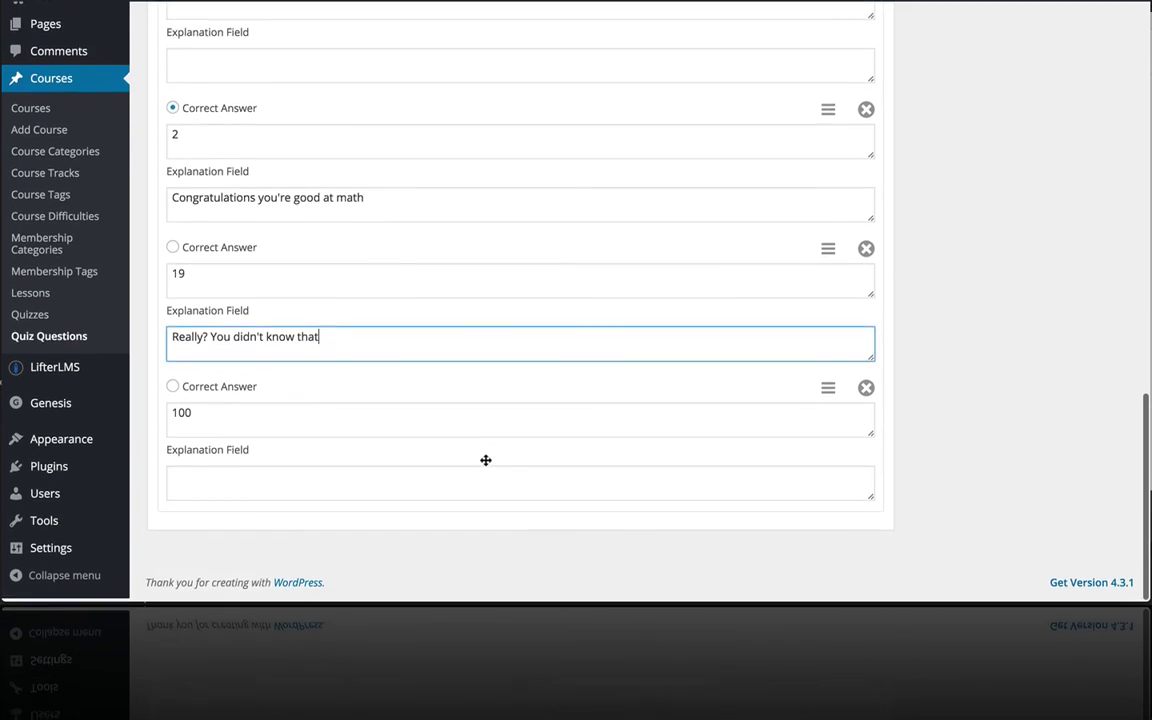
pyautogui.scroll(15, 488, 458)
pyautogui.click(1090, 245)
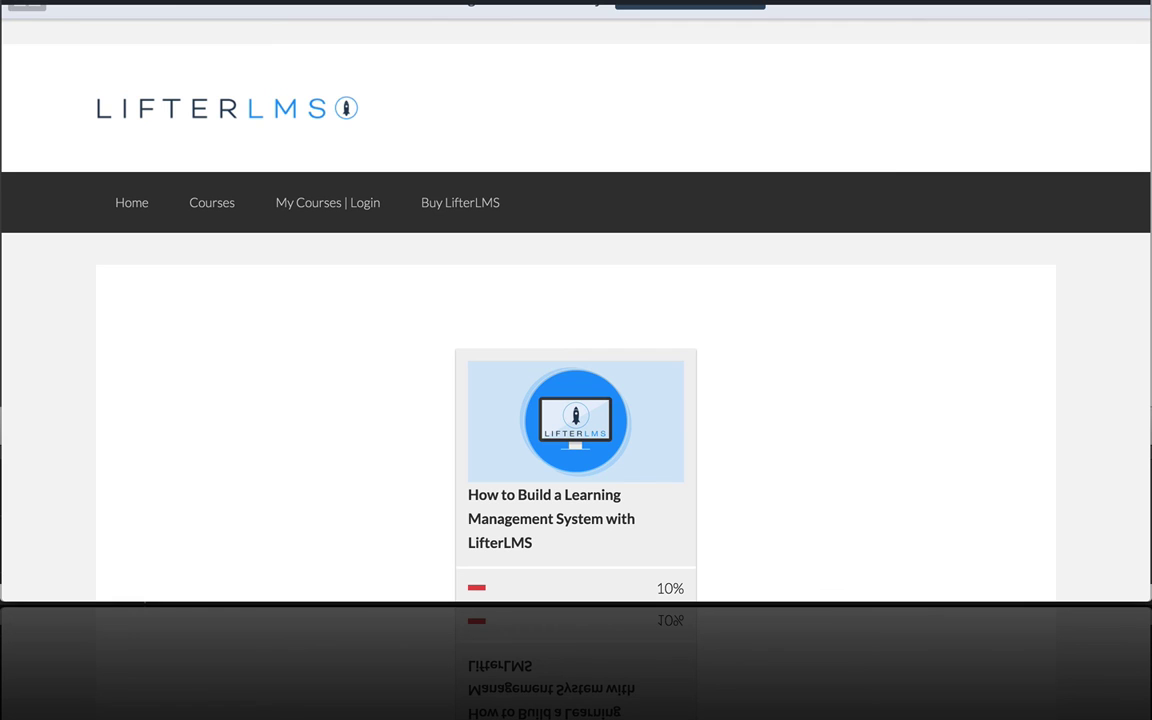
# Open the "How to Build a Learning Management System with LifterLMS" course on the live site and its "How to Create Quizzes" lesson.
pyautogui.scroll(-3, 833, 139)
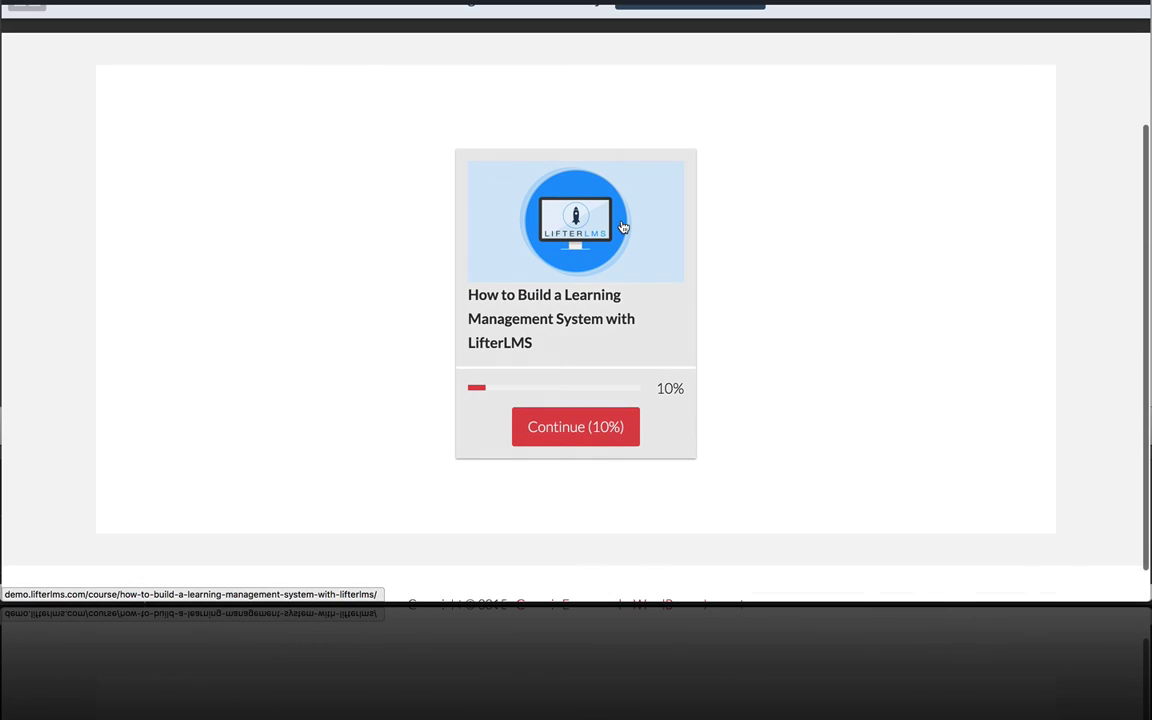
pyautogui.click(622, 227)
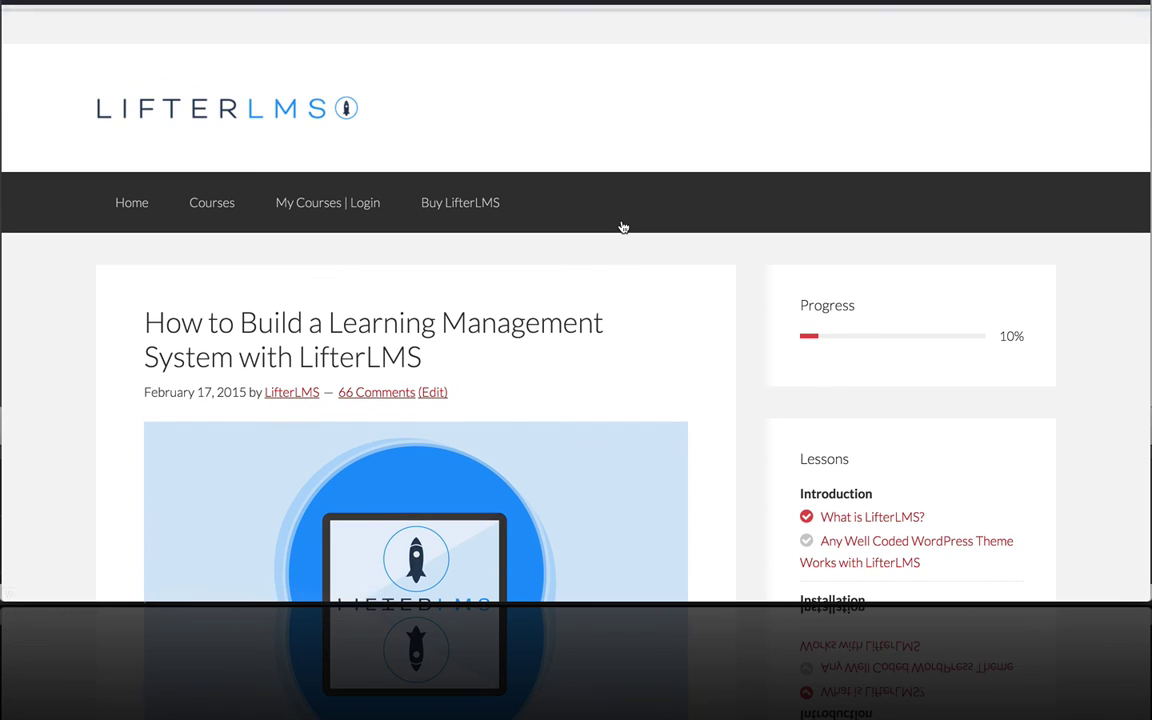
pyautogui.scroll(-10, 622, 227)
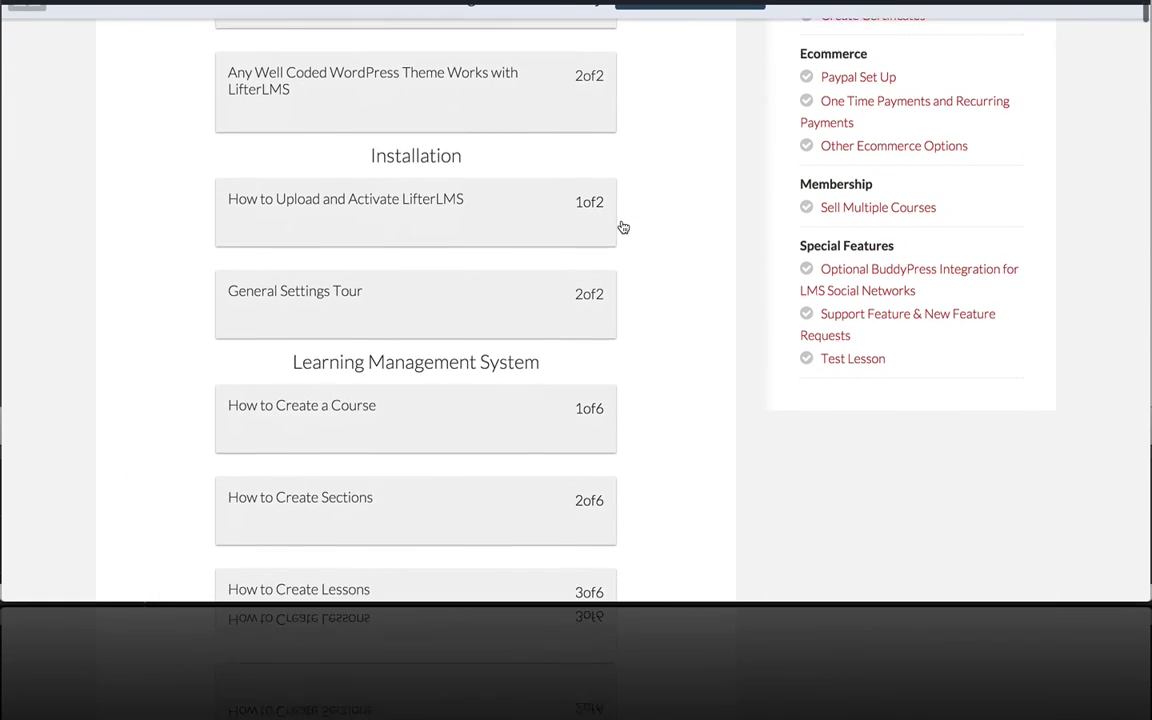
pyautogui.scroll(-8, 622, 227)
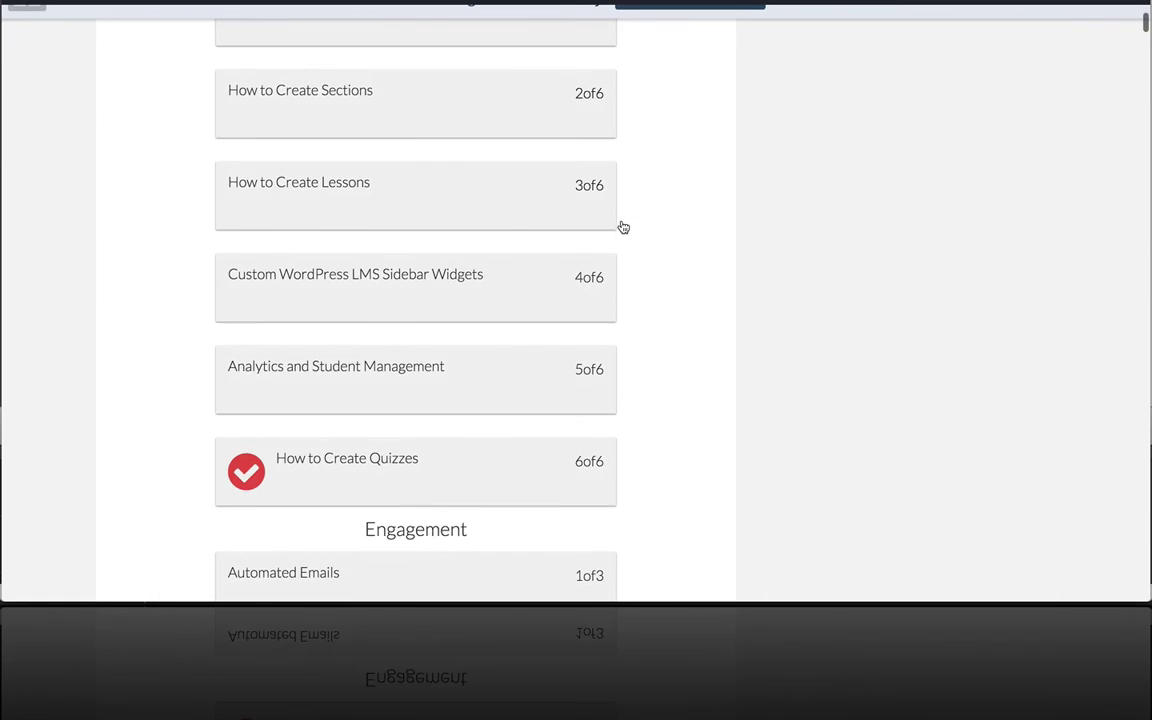
pyautogui.scroll(-1, 622, 227)
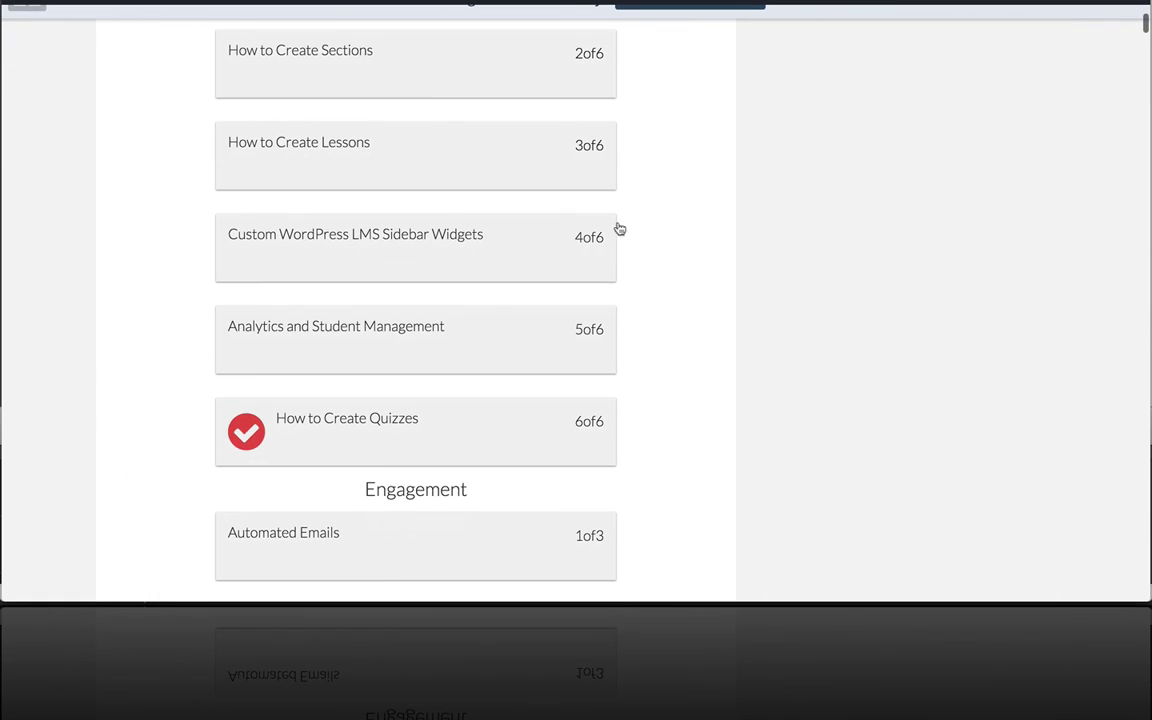
pyautogui.click(418, 443)
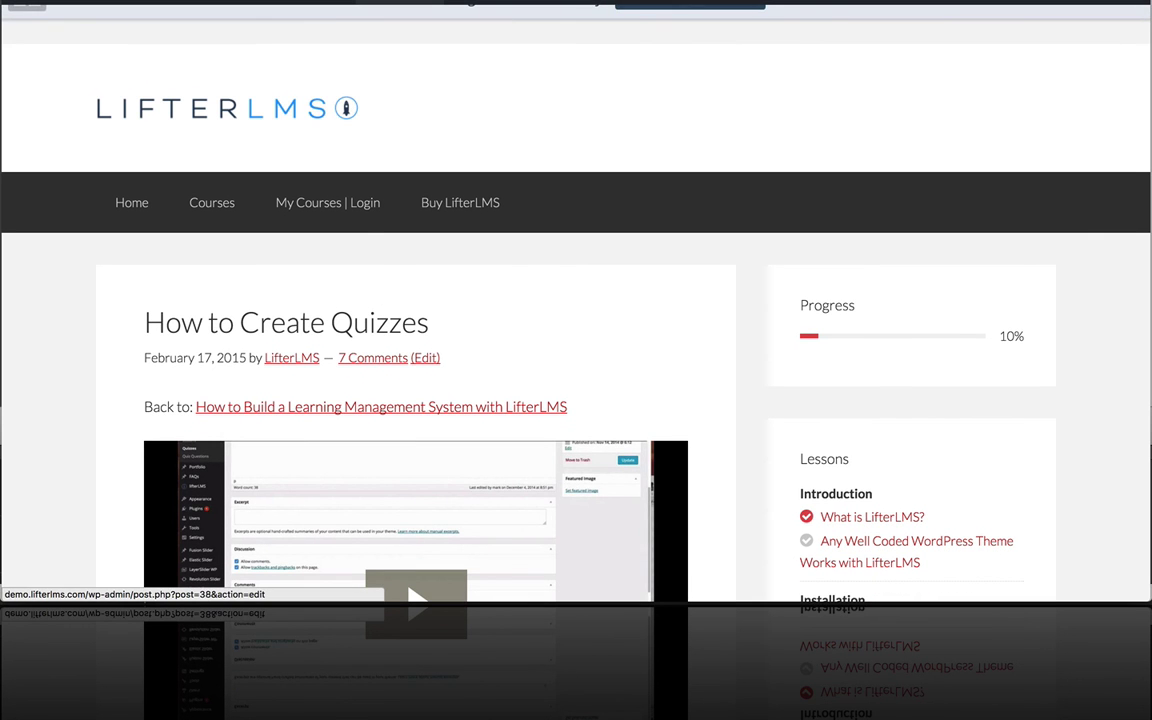
# Open the "How to Create Quizzes" lesson for editing and examine its quiz settings and the quizzes that can be assigned.
pyautogui.click(425, 357)
pyautogui.scroll(-5, 520, 275)
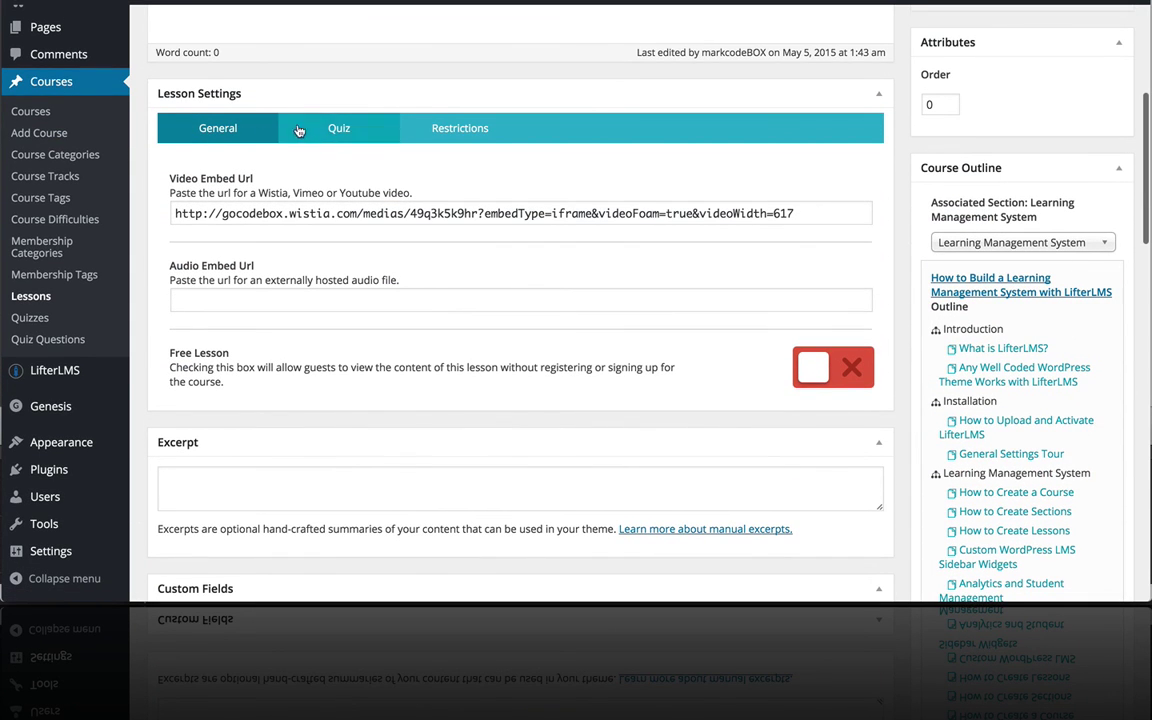
pyautogui.click(347, 131)
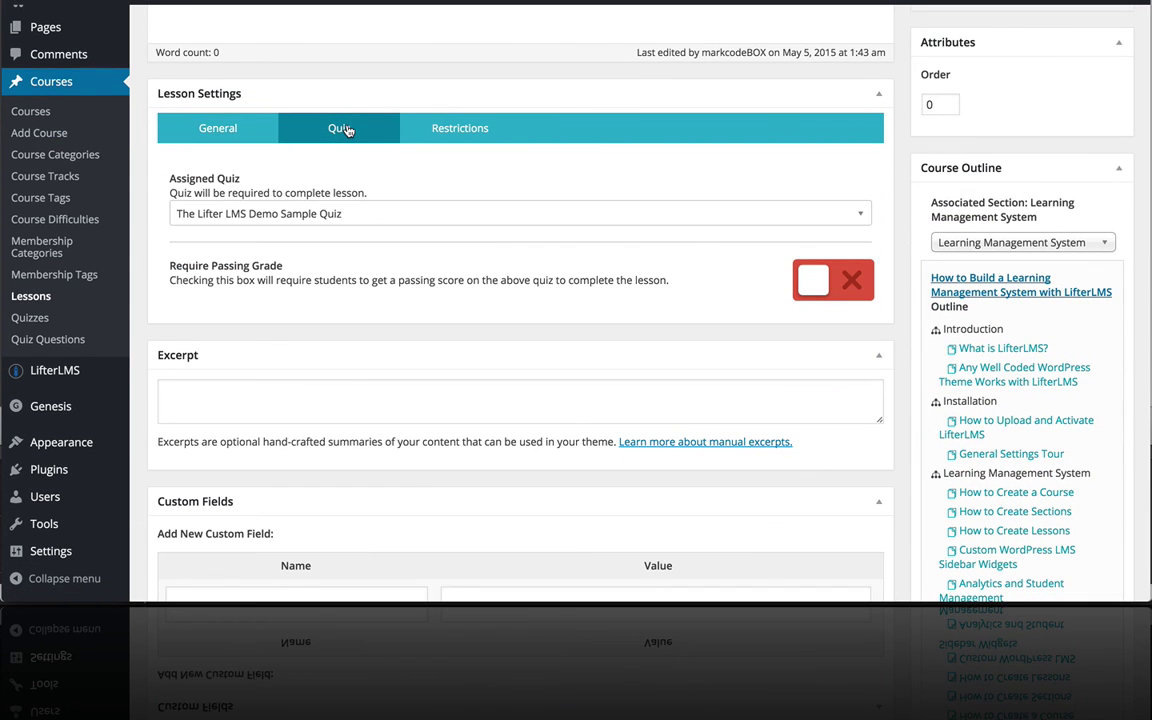
pyautogui.click(356, 213)
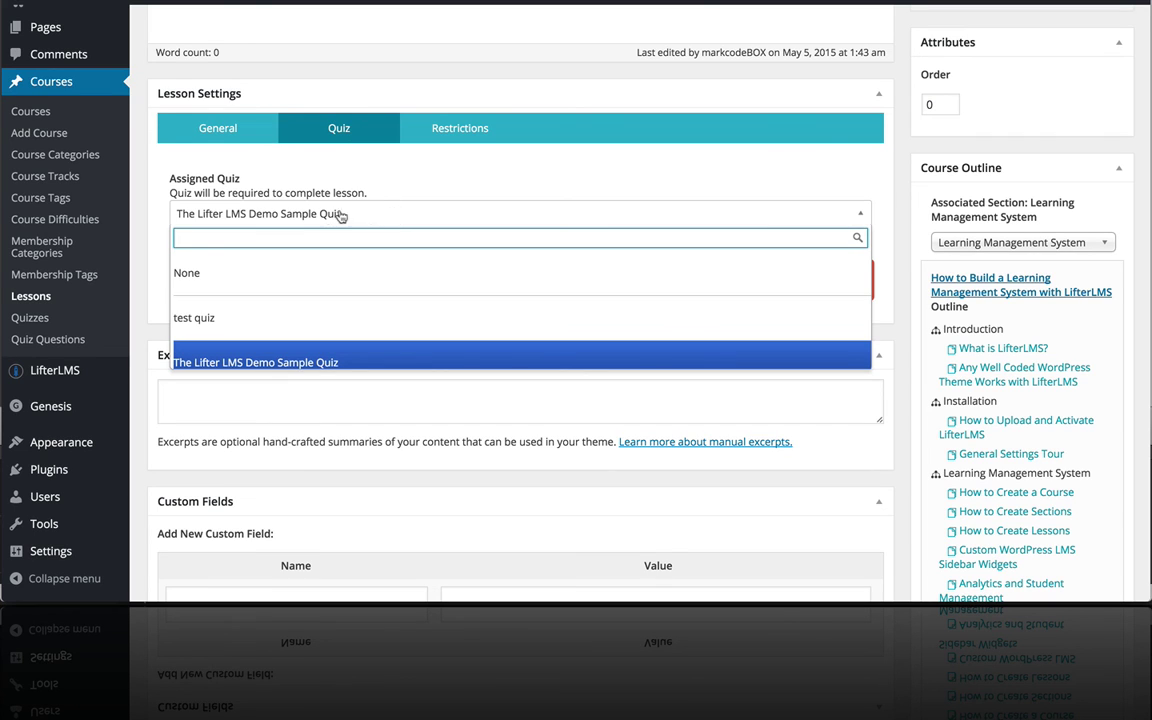
pyautogui.click(434, 178)
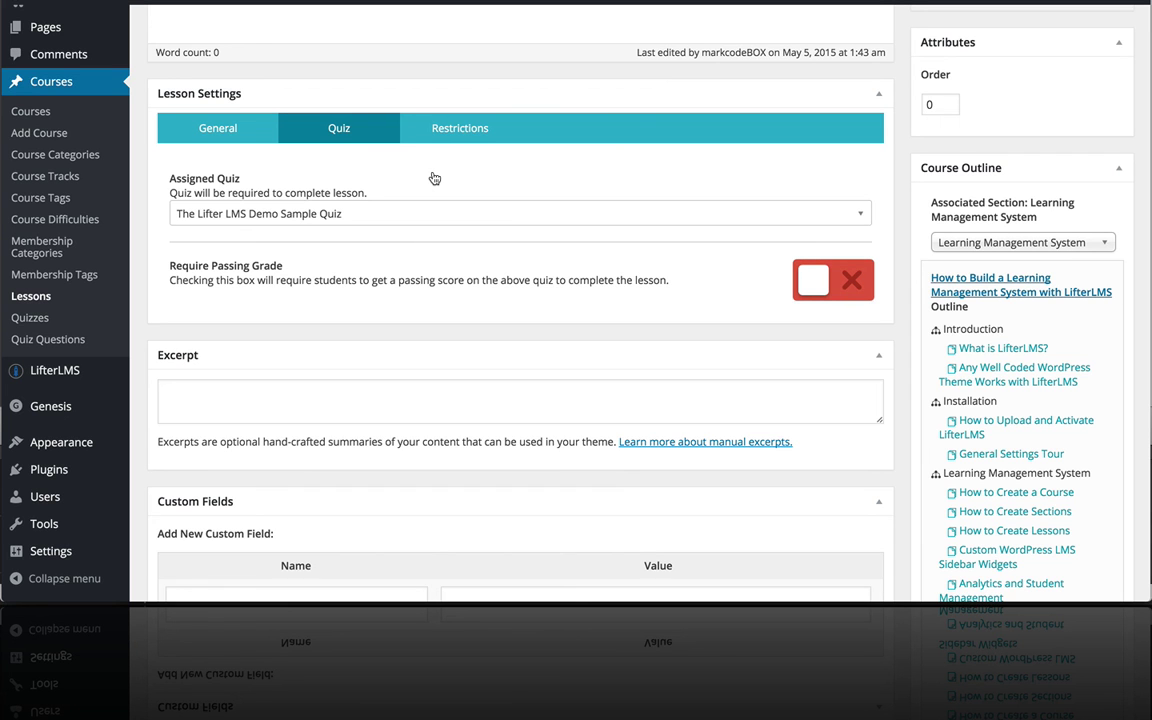
pyautogui.scroll(-3, 434, 178)
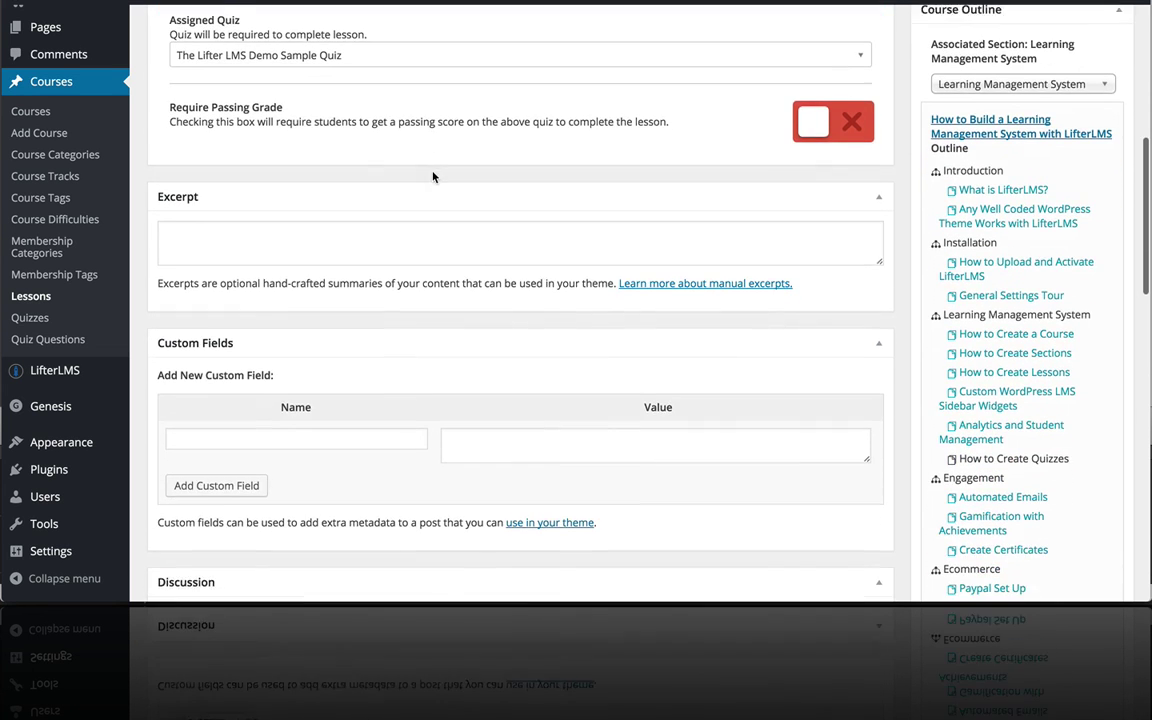
pyautogui.scroll(1, 433, 177)
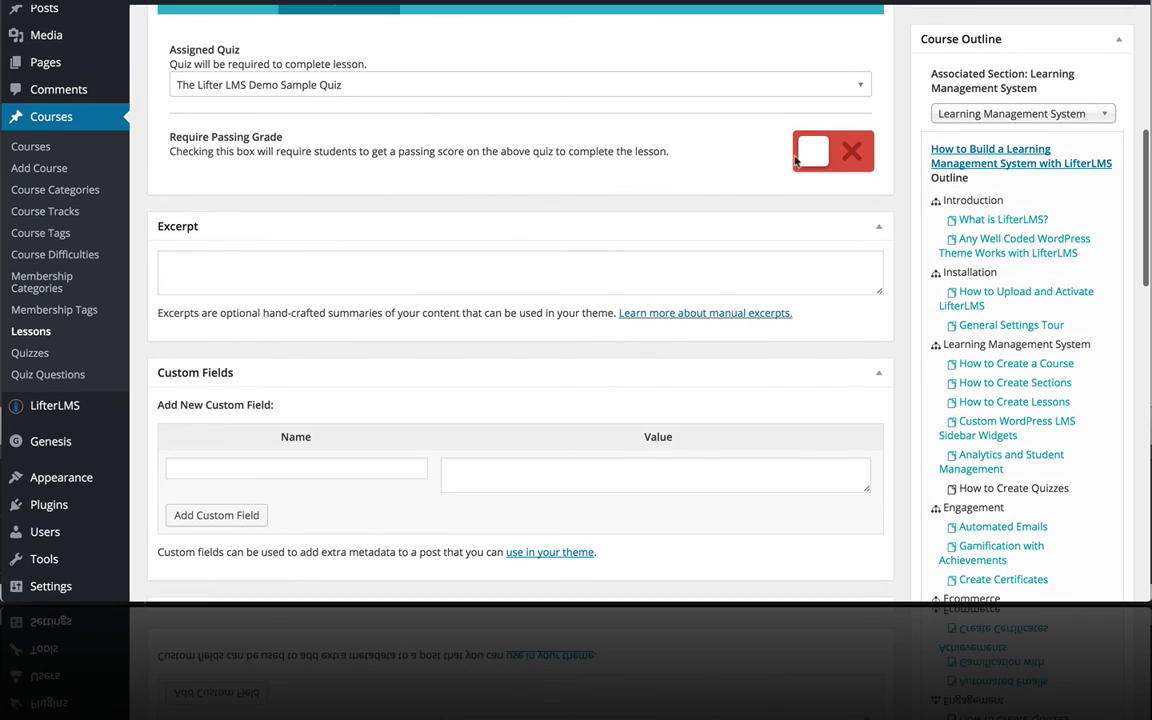
# Switch the lesson's Require Passing Grade setting on and back off.
pyautogui.click(813, 153)
pyautogui.click(852, 153)
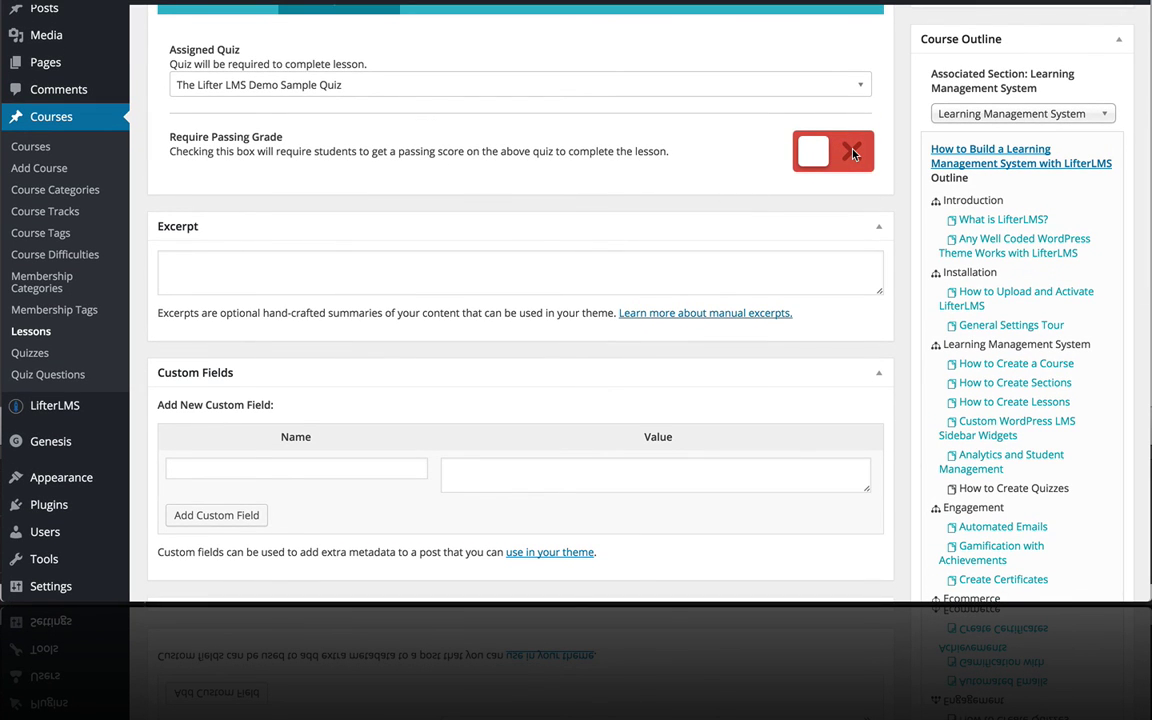
pyautogui.scroll(15, 784, 134)
pyautogui.scroll(-1, 785, 137)
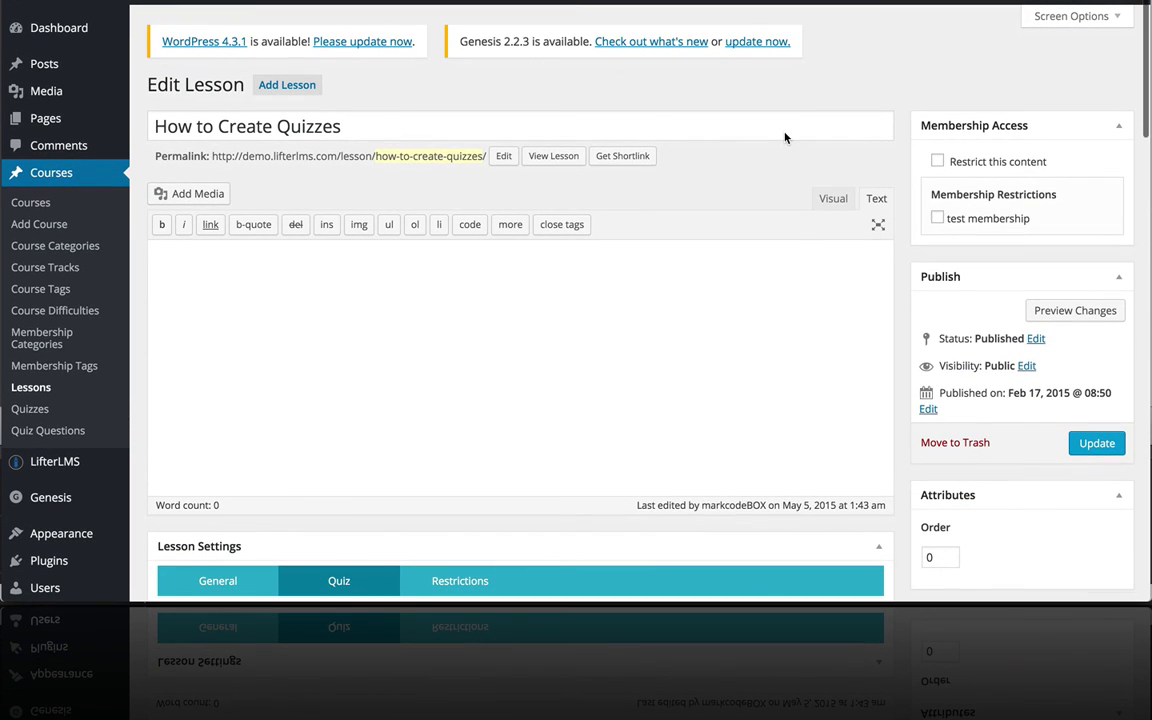